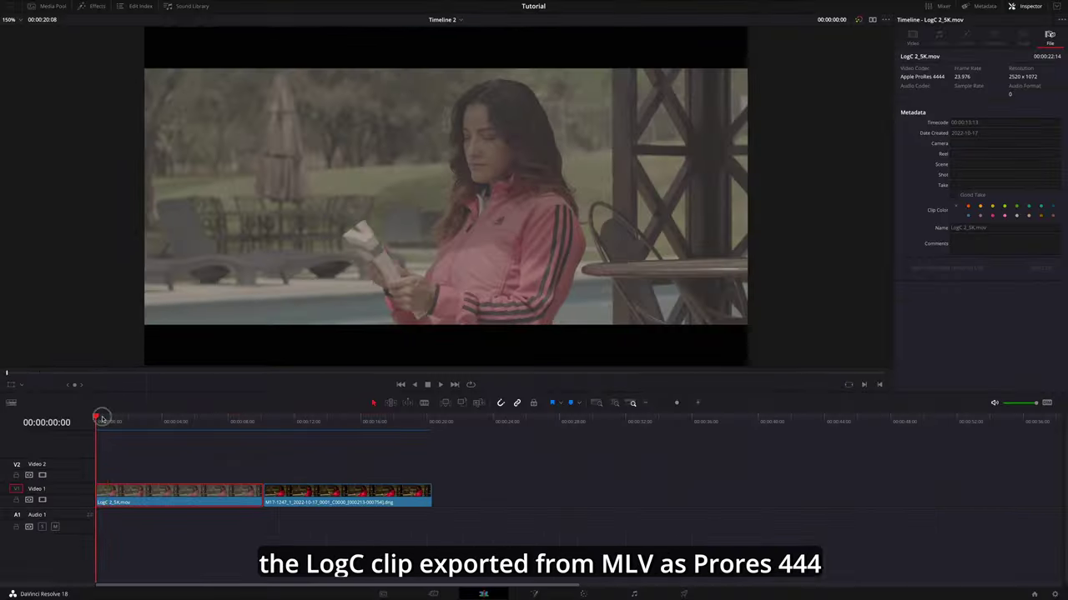
Scrub through the LogC and DNG clips, then bring up Project Settings on Color Management.
drag(16, 288, 229, 309)
drag(204, 434, 245, 444)
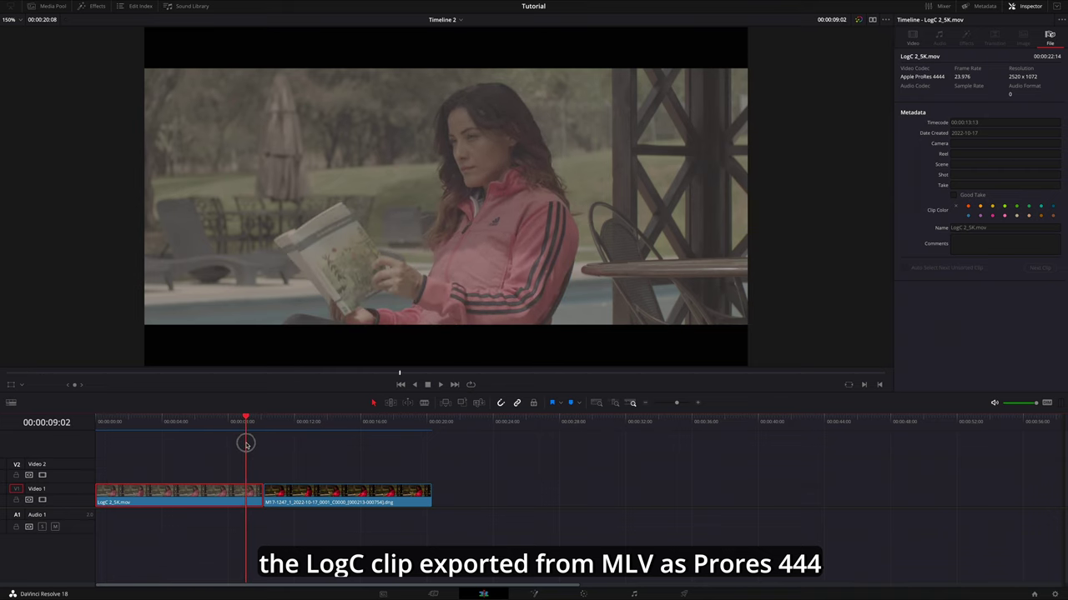
drag(245, 444, 373, 443)
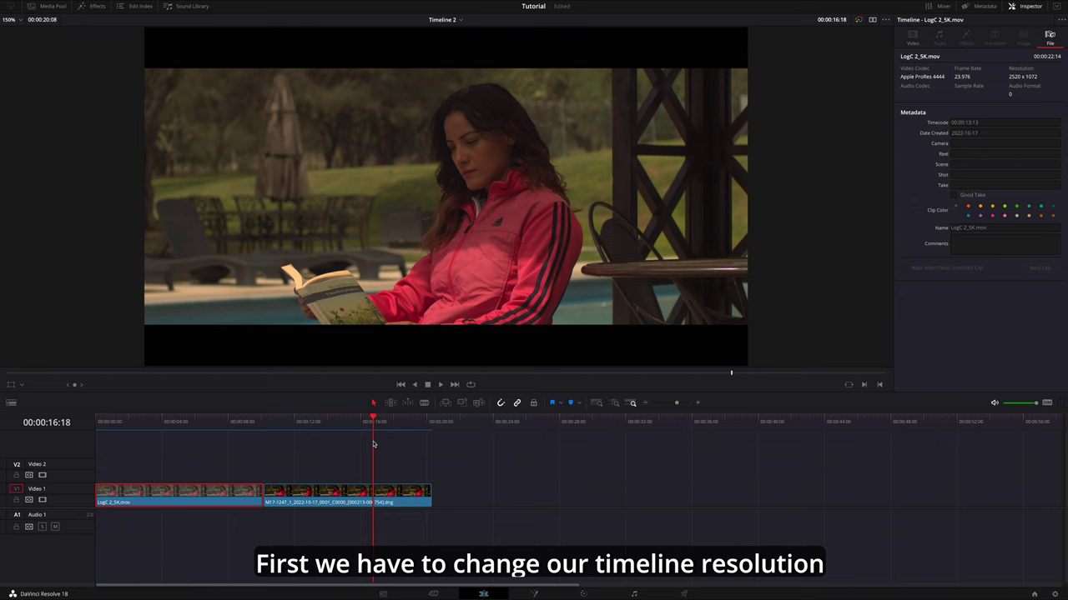
click(1055, 594)
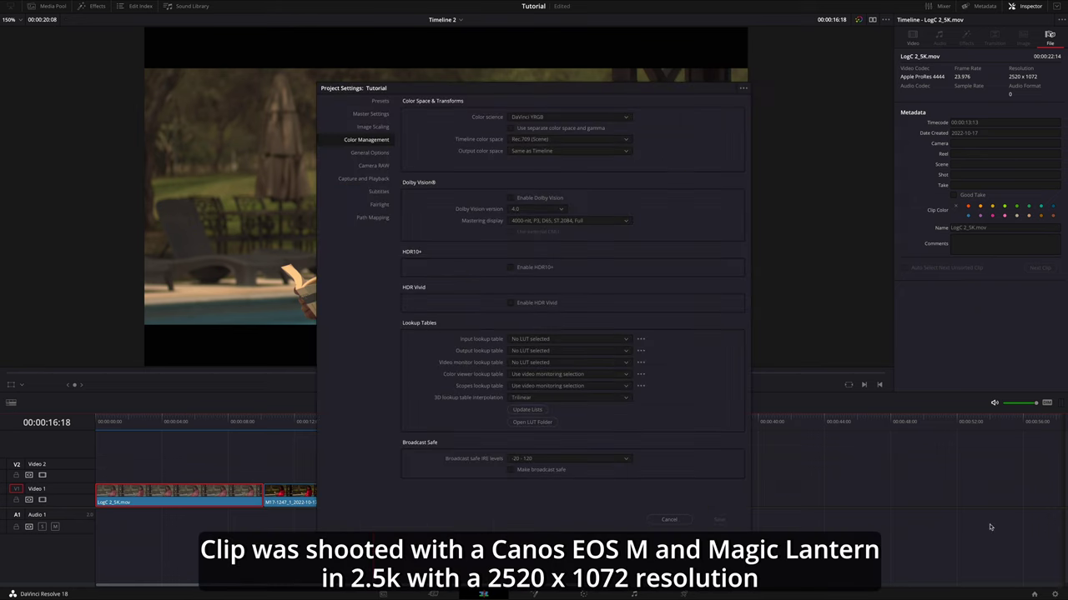
Set the Master Settings timeline processing resolution to 2520 x 1072.
drag(607, 96, 779, 144)
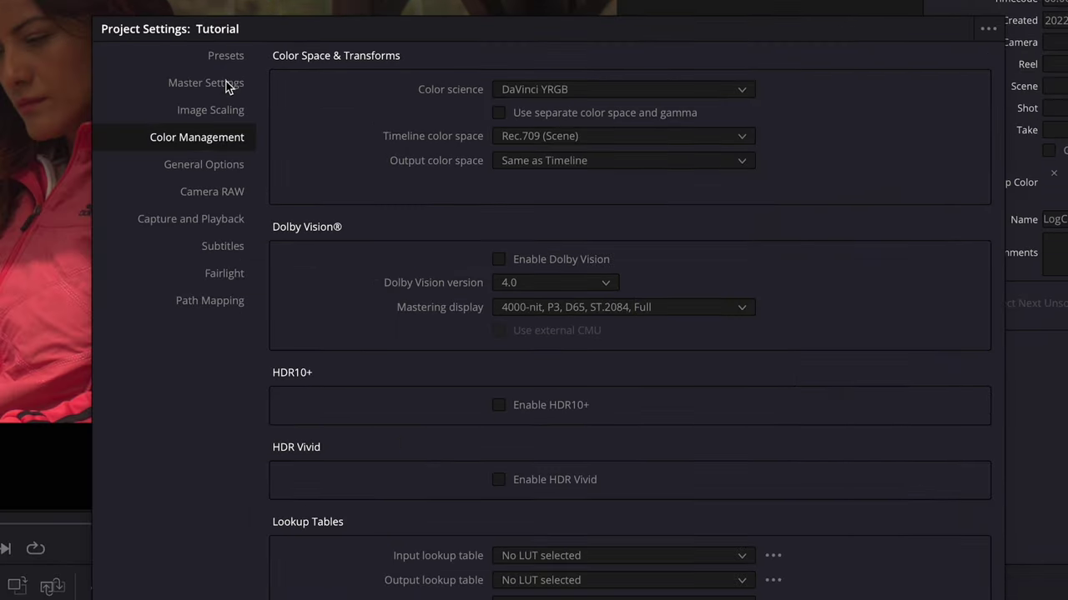
click(91, 322)
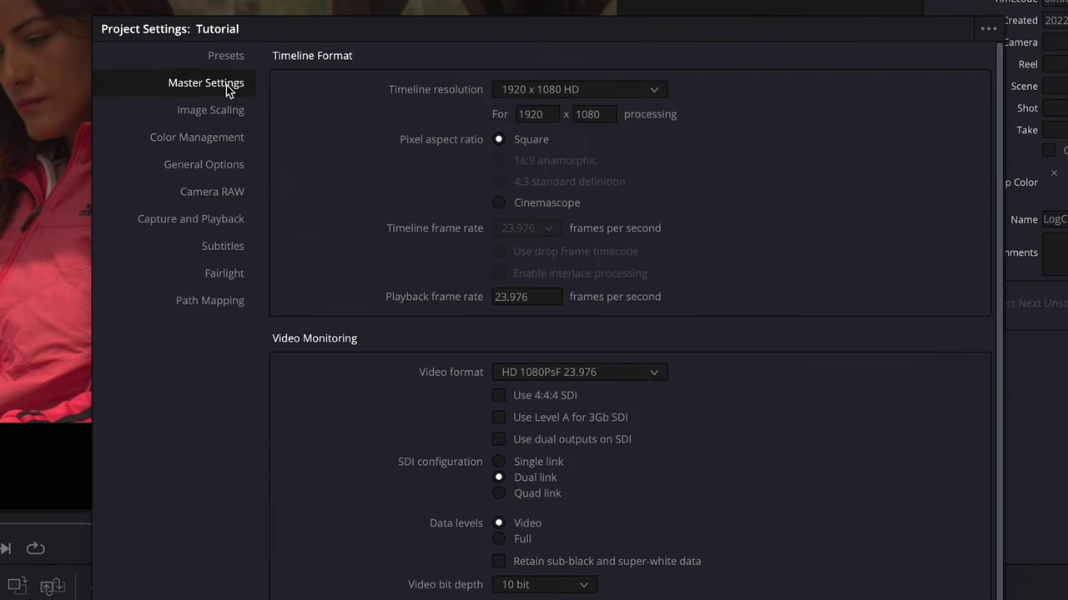
click(534, 114)
click(609, 115)
text(1072)
Switch color science to DaVinci YRGB Color Managed with automatic color management turned off.
click(225, 143)
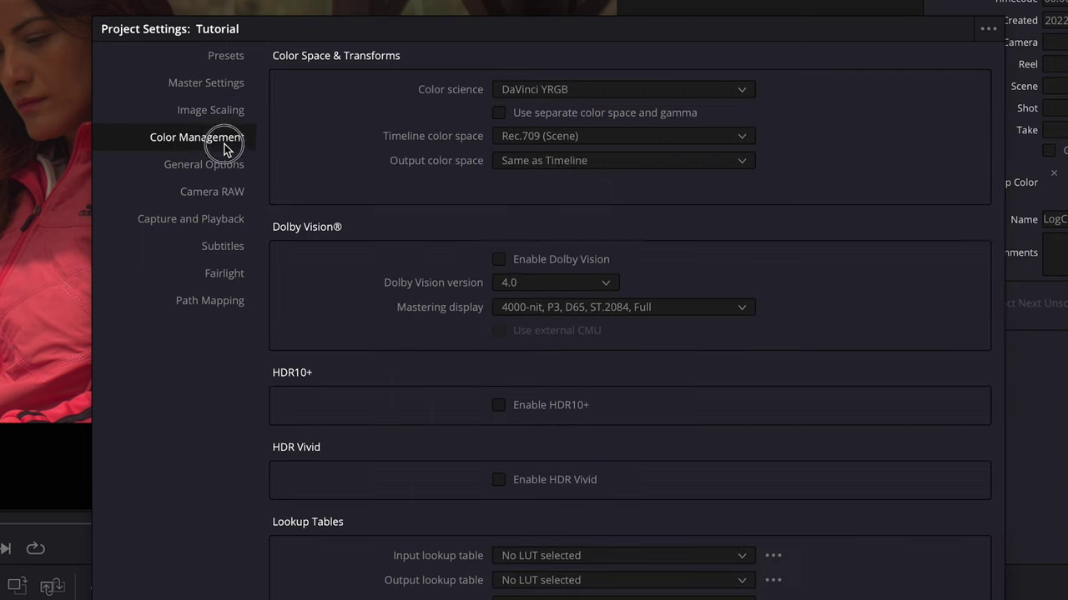
click(598, 87)
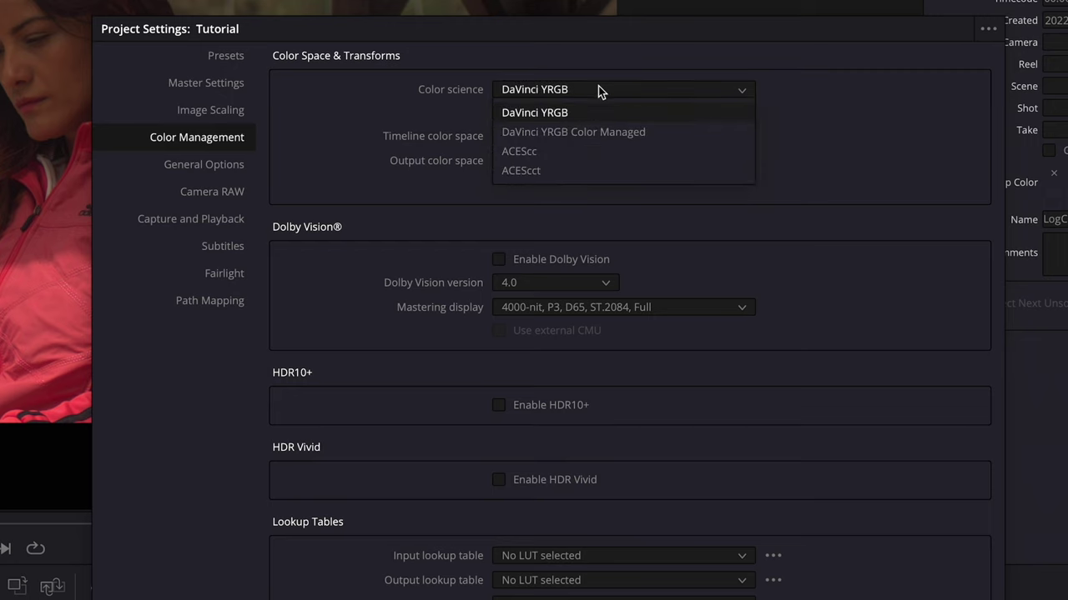
click(598, 134)
click(499, 113)
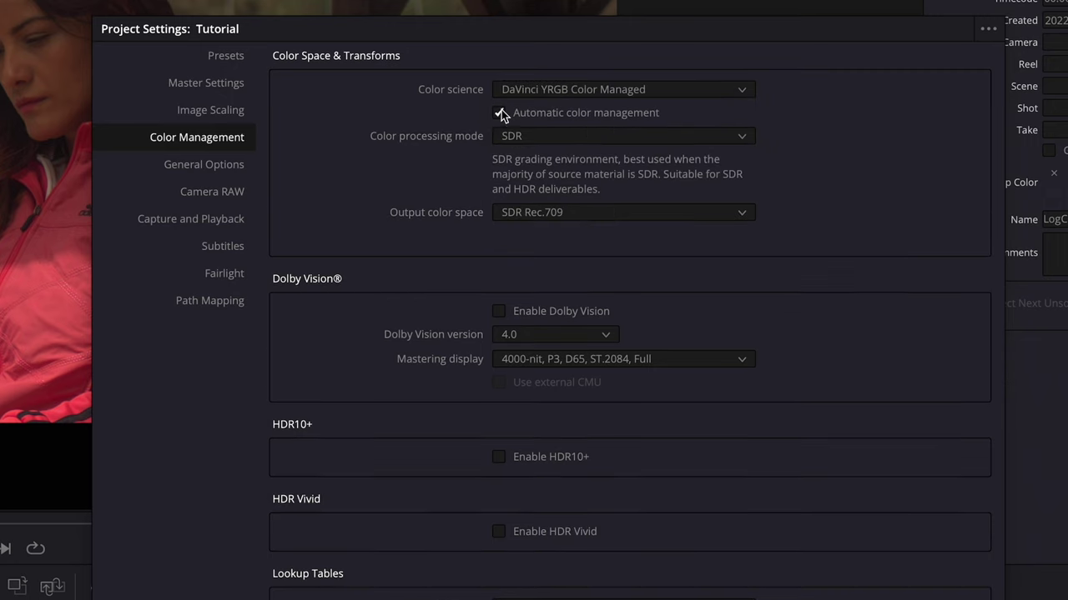
Set the color processing mode to Custom and bring up the input color space choices.
click(743, 139)
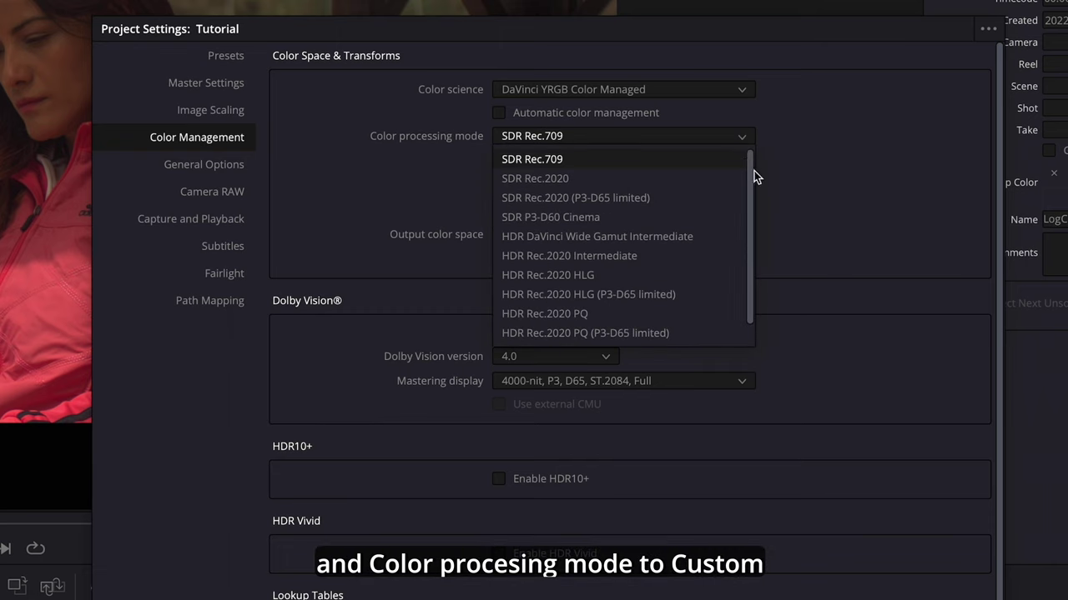
scroll(752, 232, down, 1)
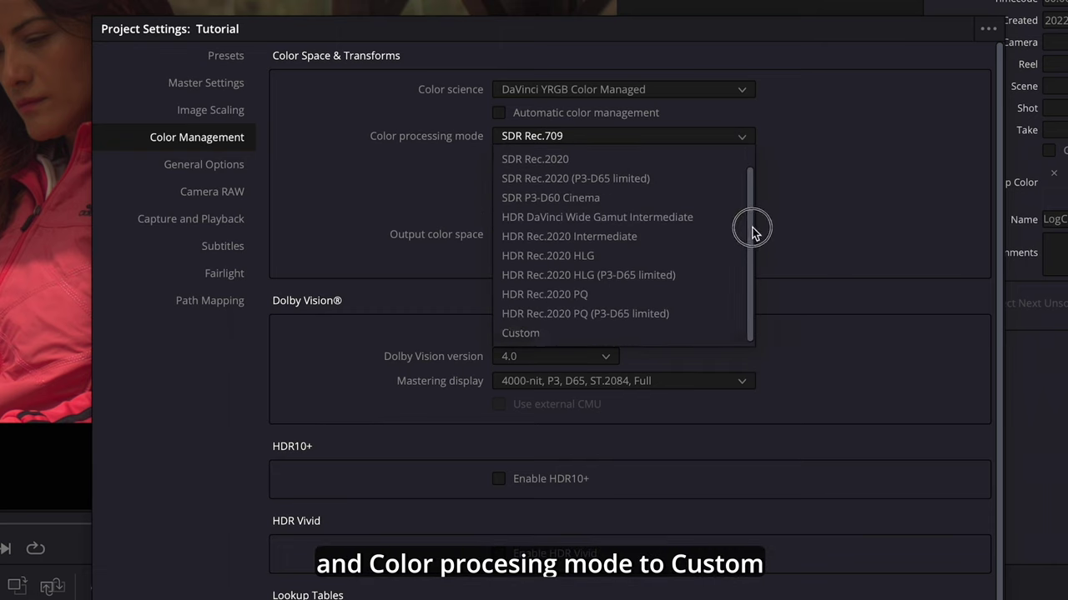
click(525, 333)
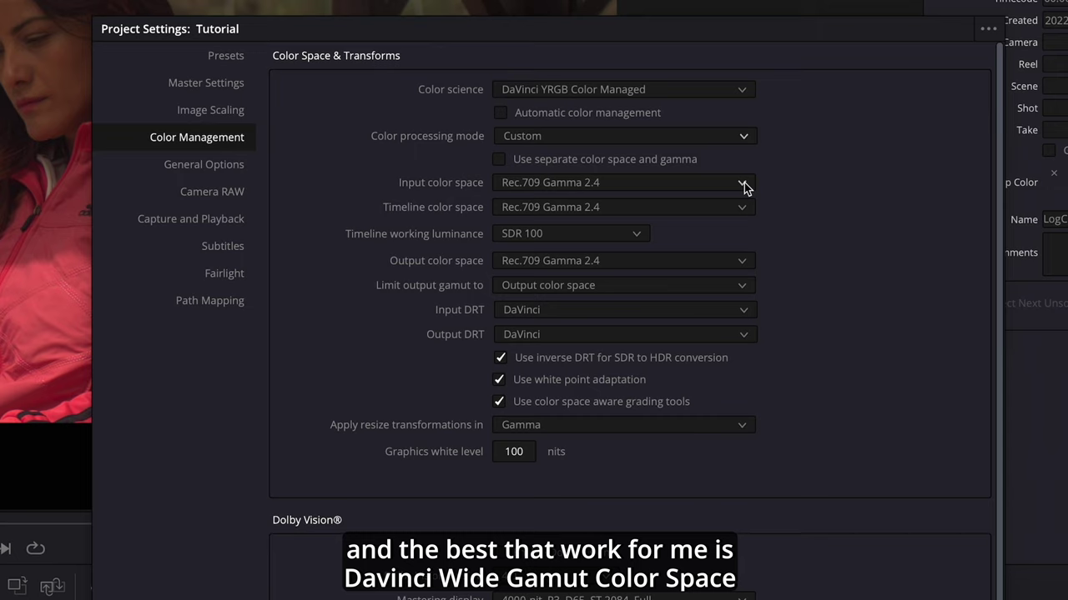
click(741, 184)
drag(752, 302, 751, 265)
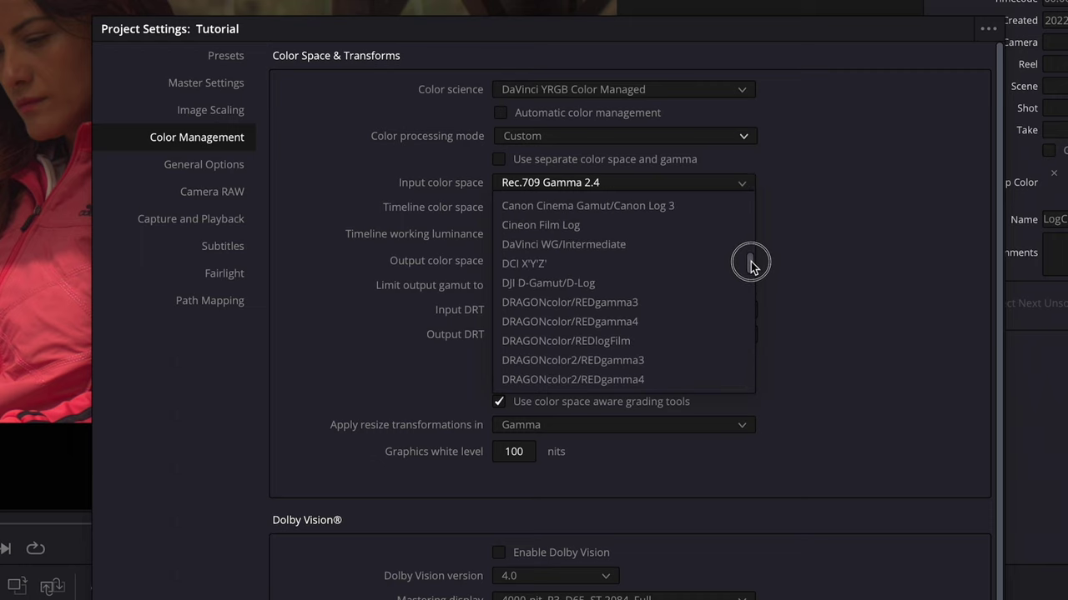
Set both the input and timeline color spaces to DaVinci WG/Intermediate.
click(554, 245)
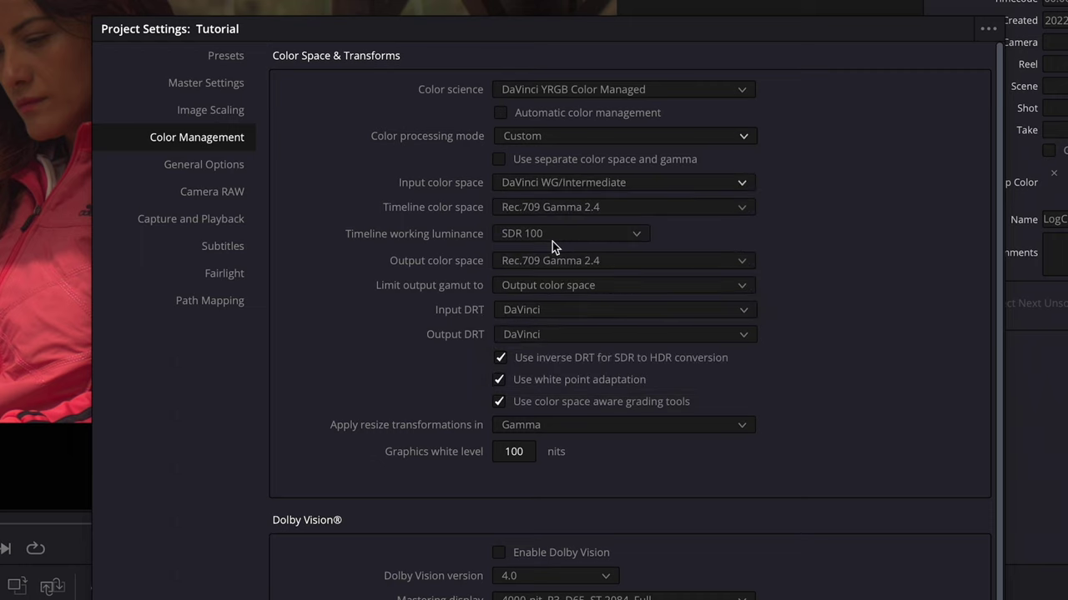
click(745, 213)
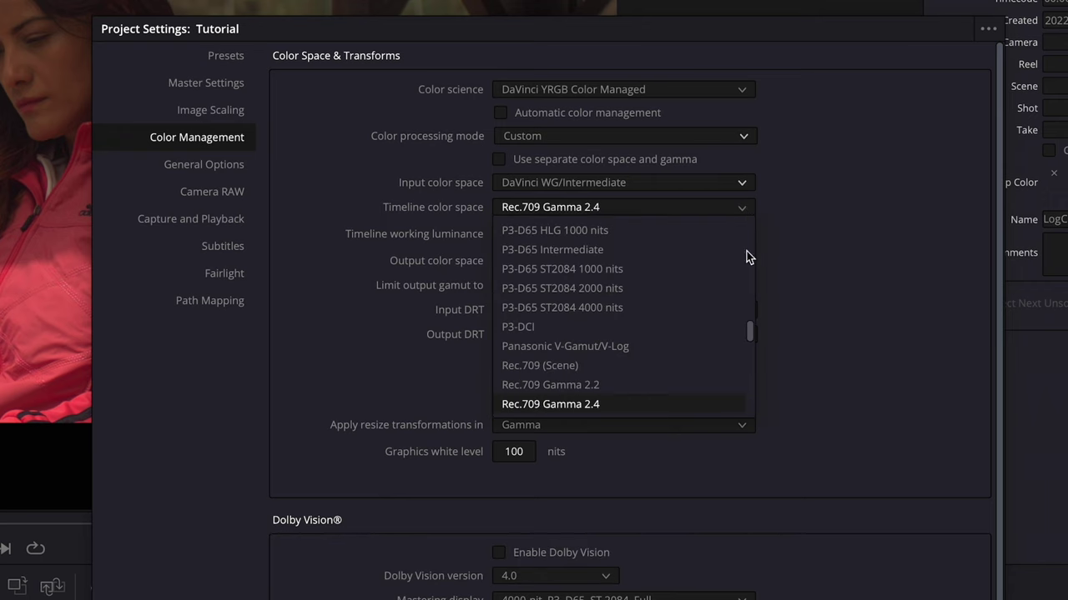
drag(752, 332, 752, 284)
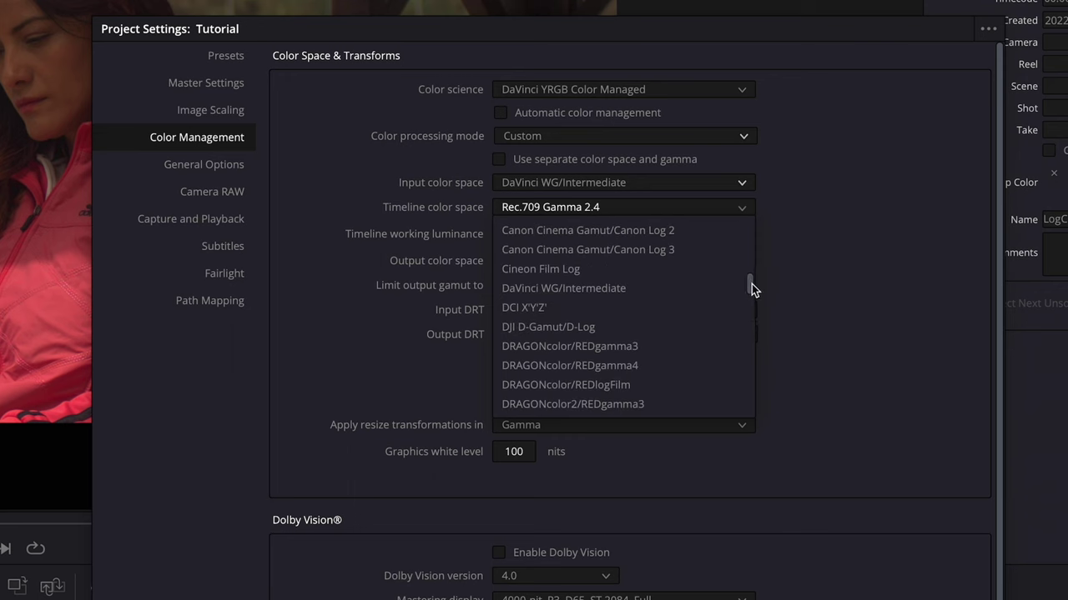
click(621, 288)
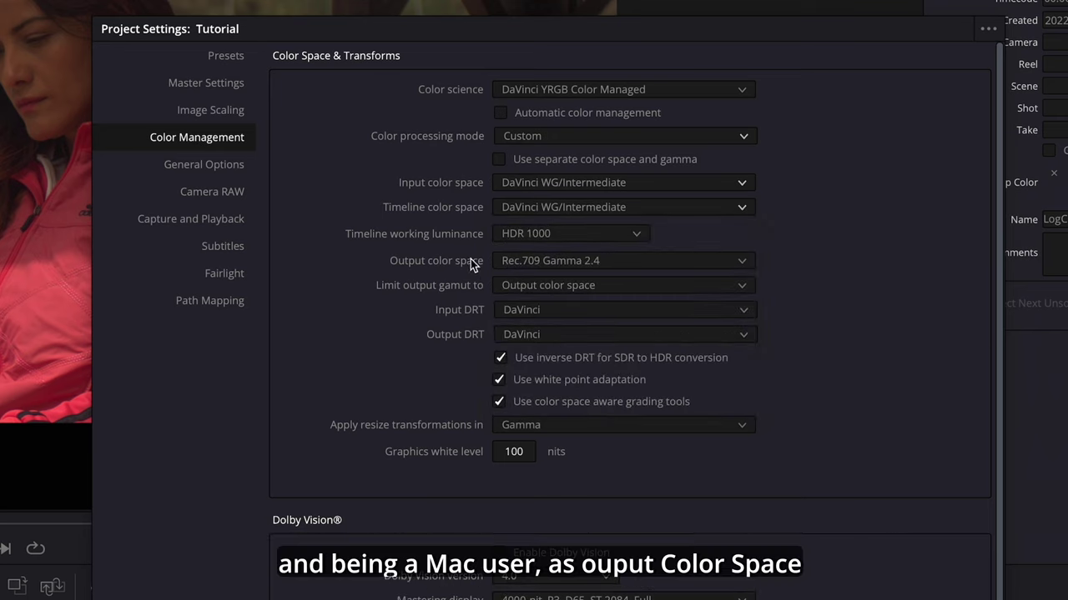
Set the output color space to Rec.709-A and save the project settings.
click(741, 265)
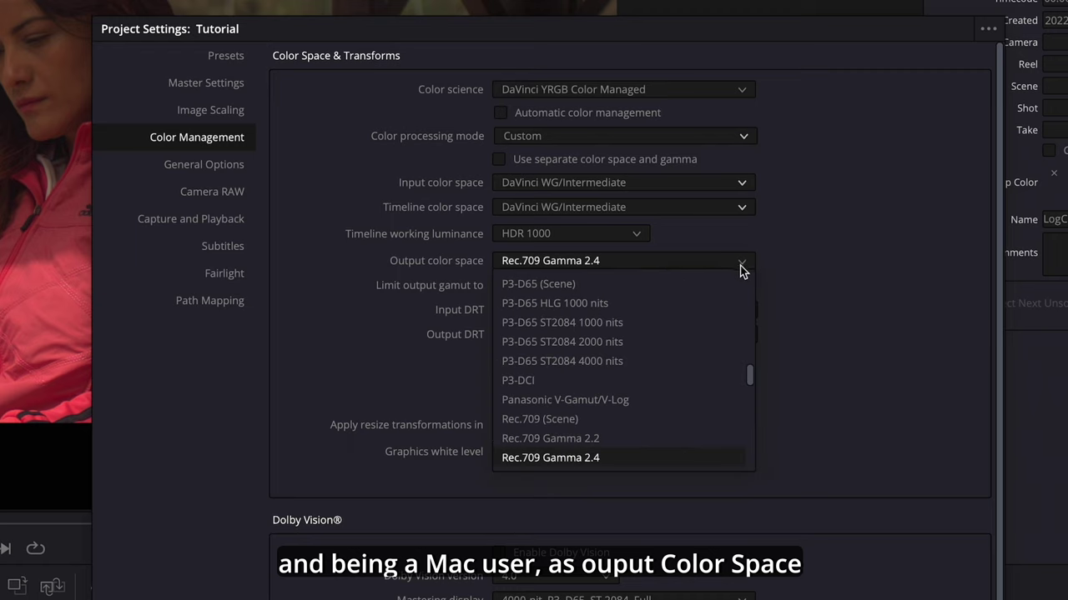
scroll(751, 378, down, 2)
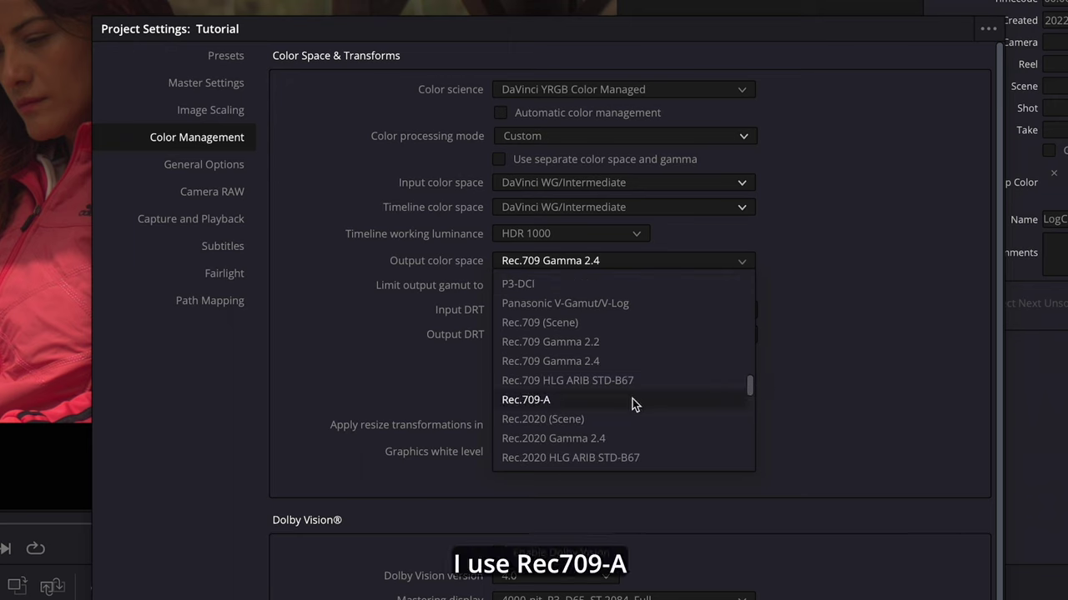
click(529, 400)
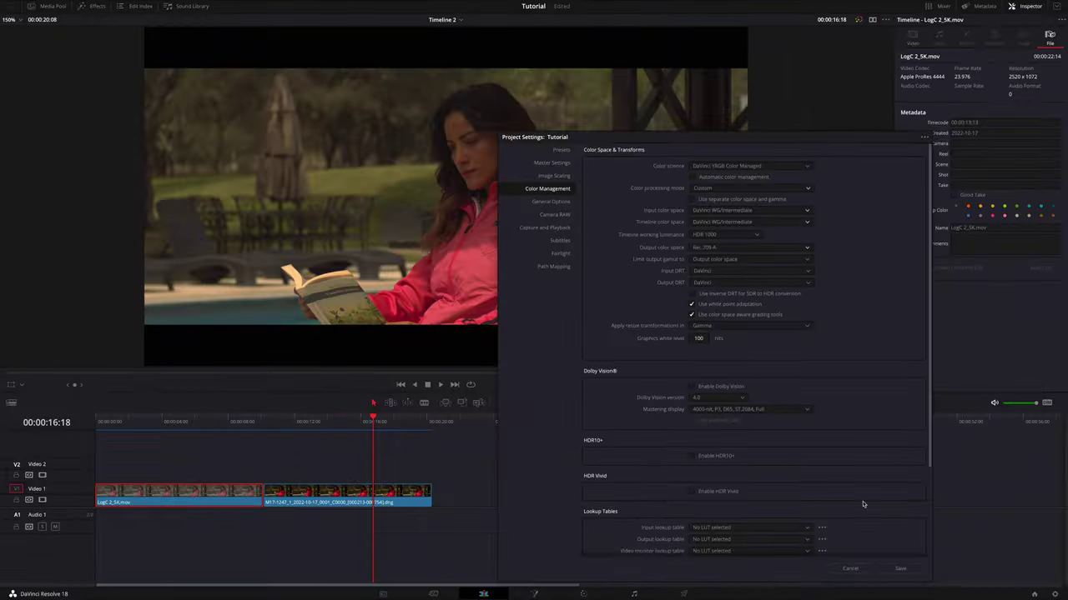
click(899, 569)
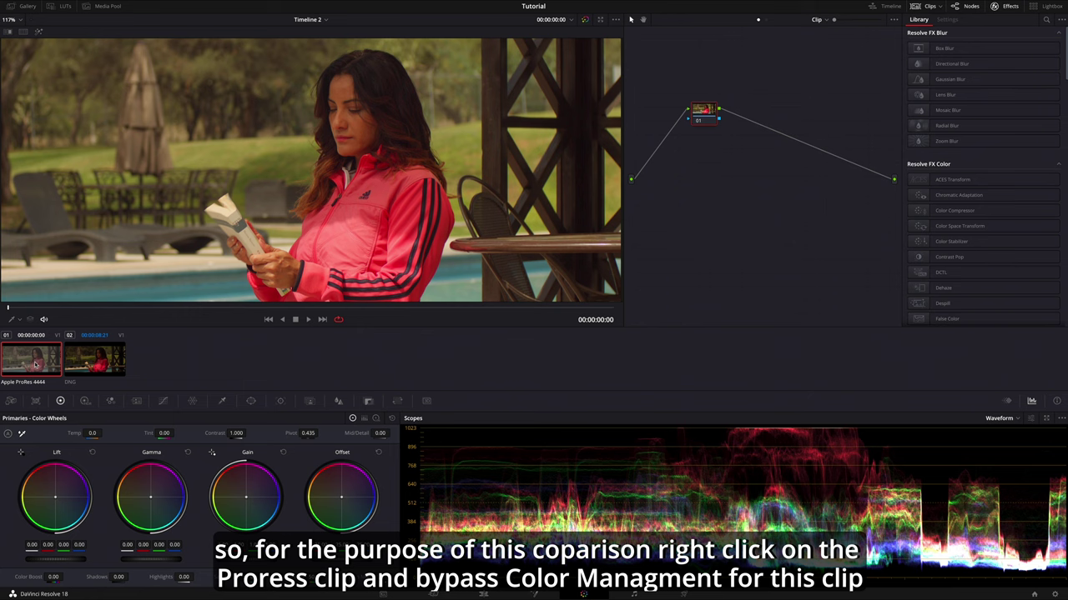
Make the ProRes clip bypass color management, then select the DNG clip.
right_click(30, 360)
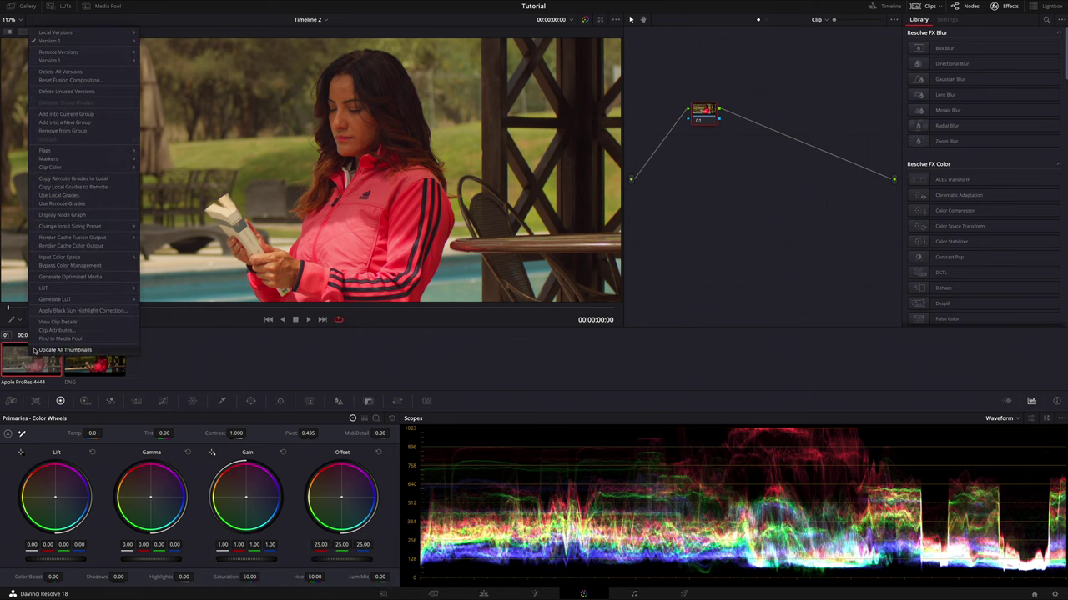
click(80, 265)
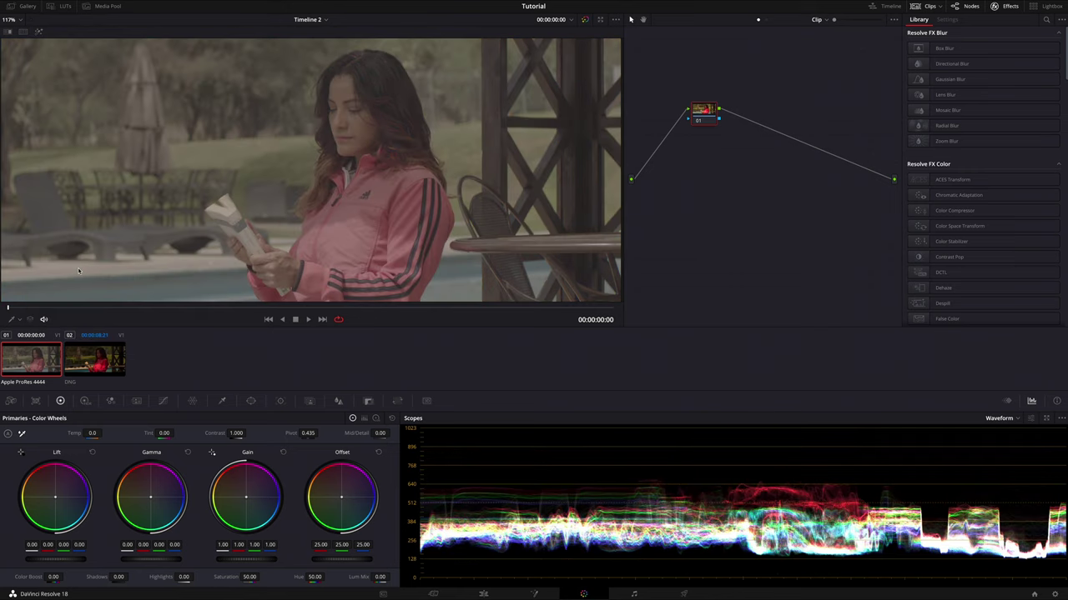
click(91, 356)
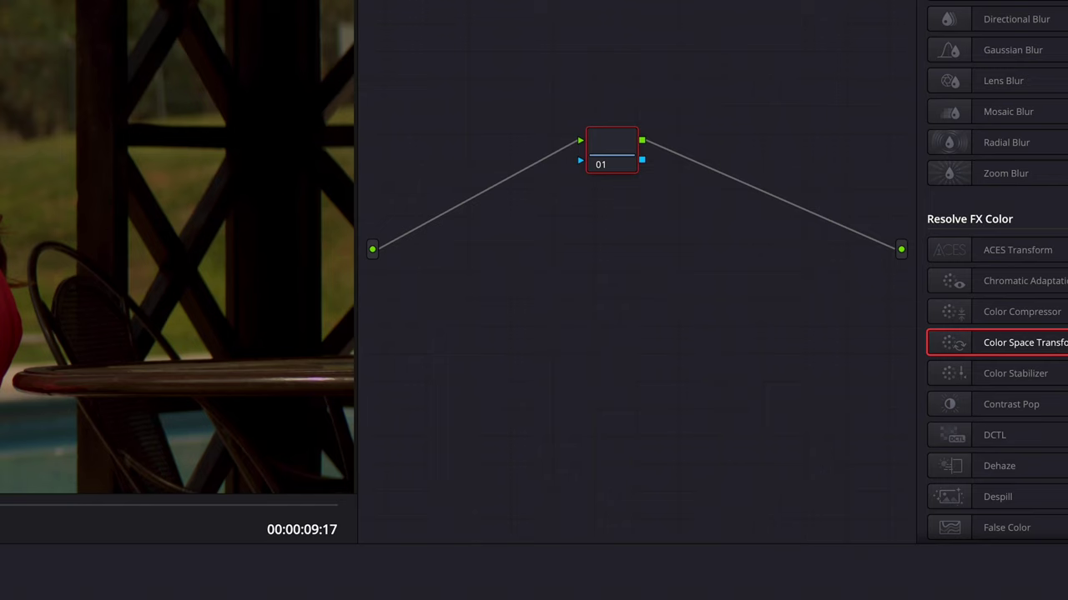
Add two serial nodes after node 01 and arrange them below it.
click(621, 151)
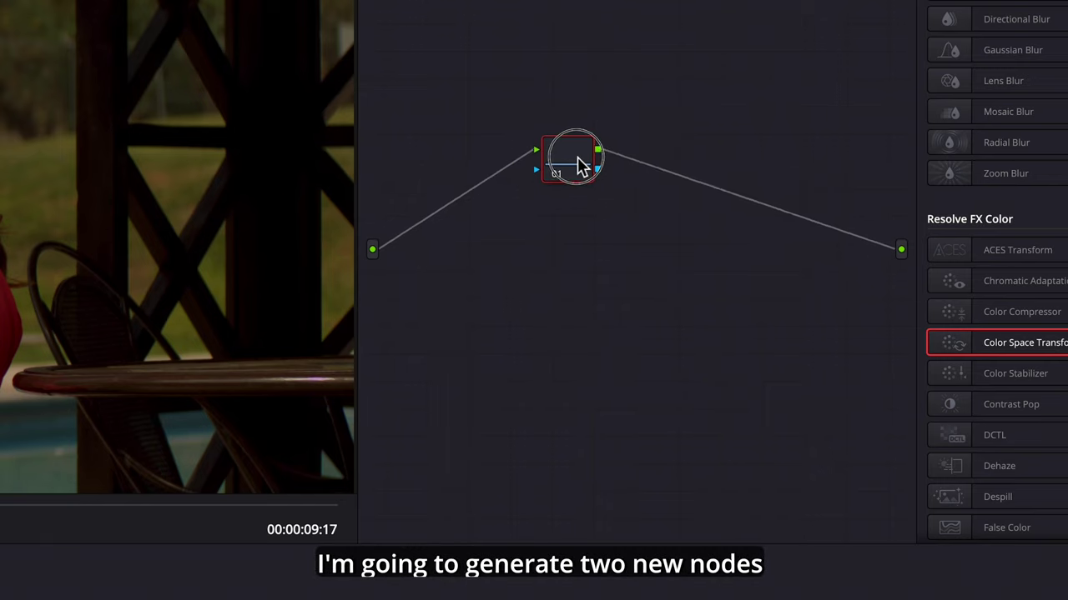
drag(581, 167, 544, 185)
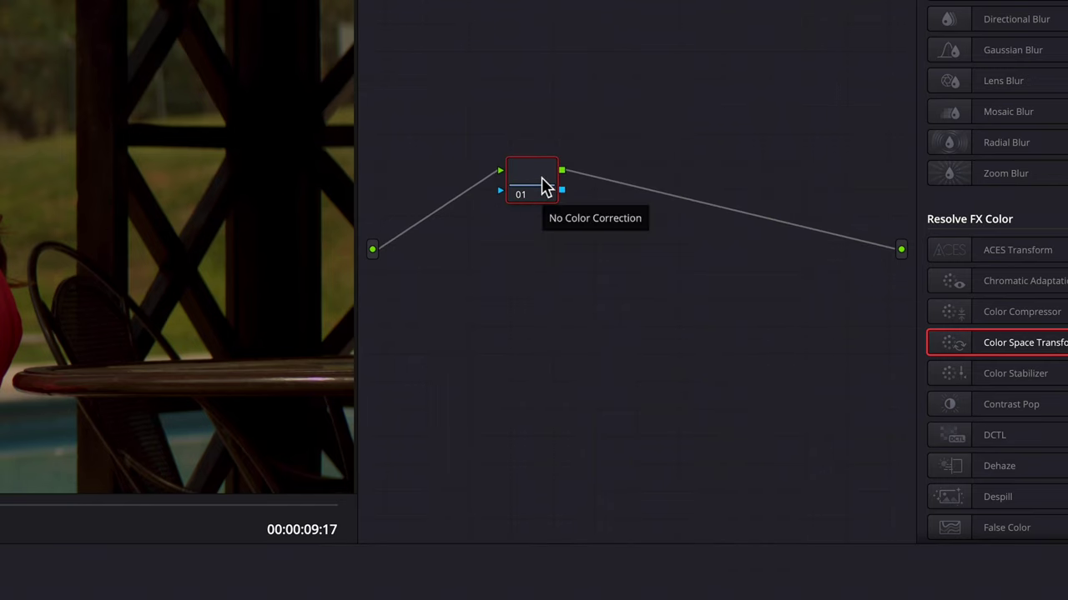
key(alt+s)
key(alt+s)
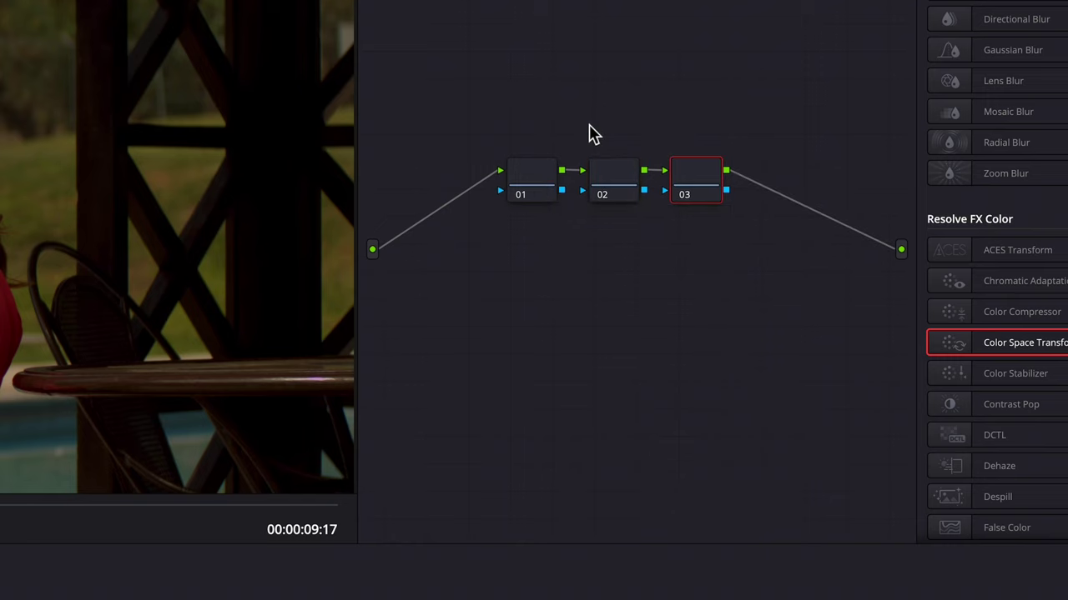
drag(589, 125, 709, 208)
drag(636, 191, 702, 404)
mouse_move(570, 400)
mouse_down()
mouse_move(560, 393)
mouse_move(557, 404)
mouse_up()
Label node 02 'CST IN' and node 03 'CST OUT'.
right_click(557, 405)
click(584, 428)
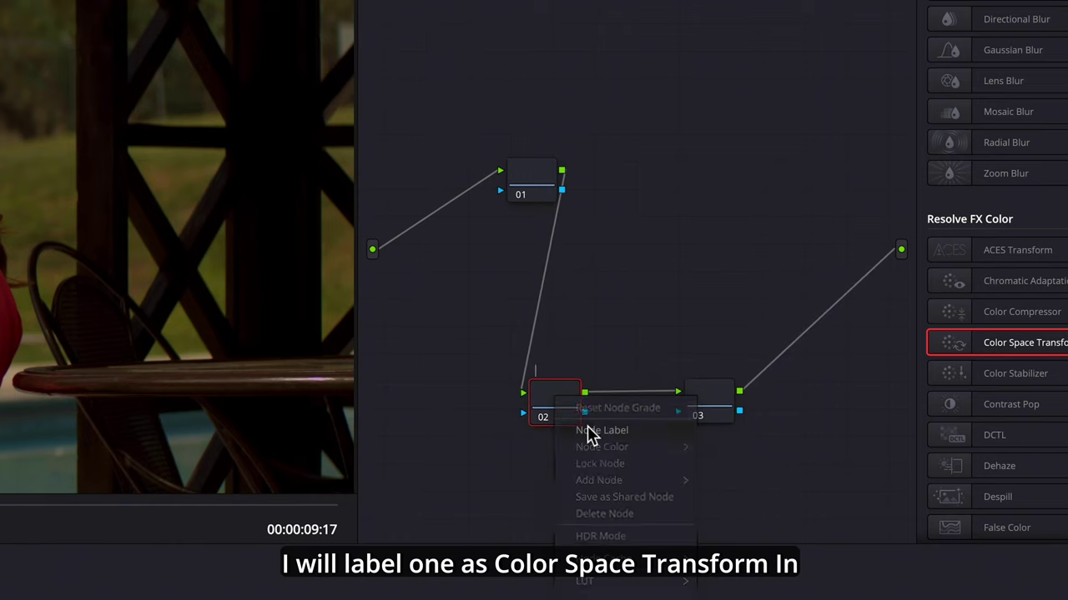
text(C)
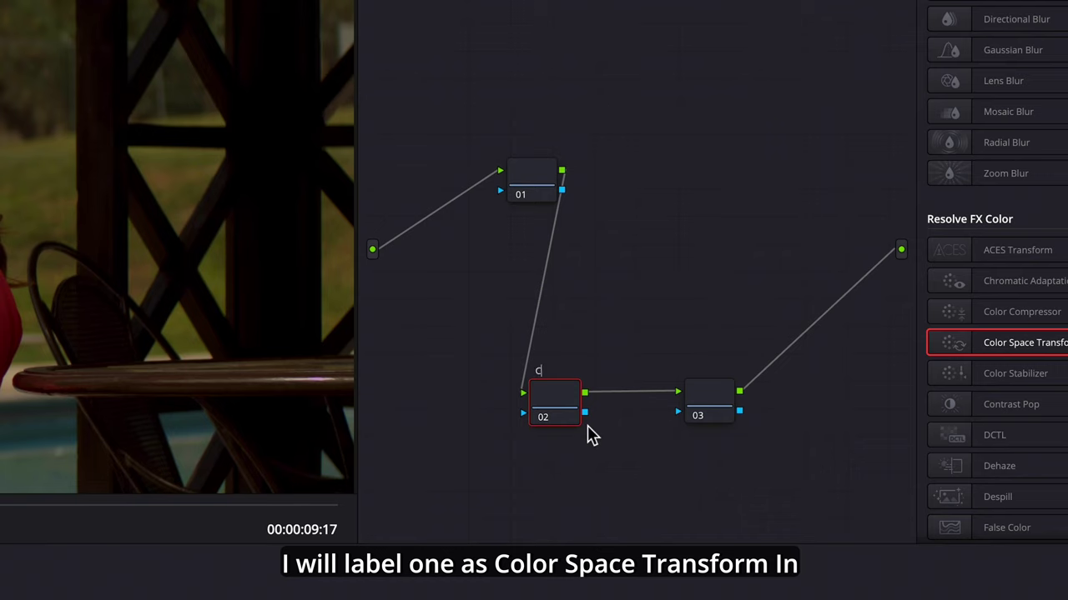
text(ST)
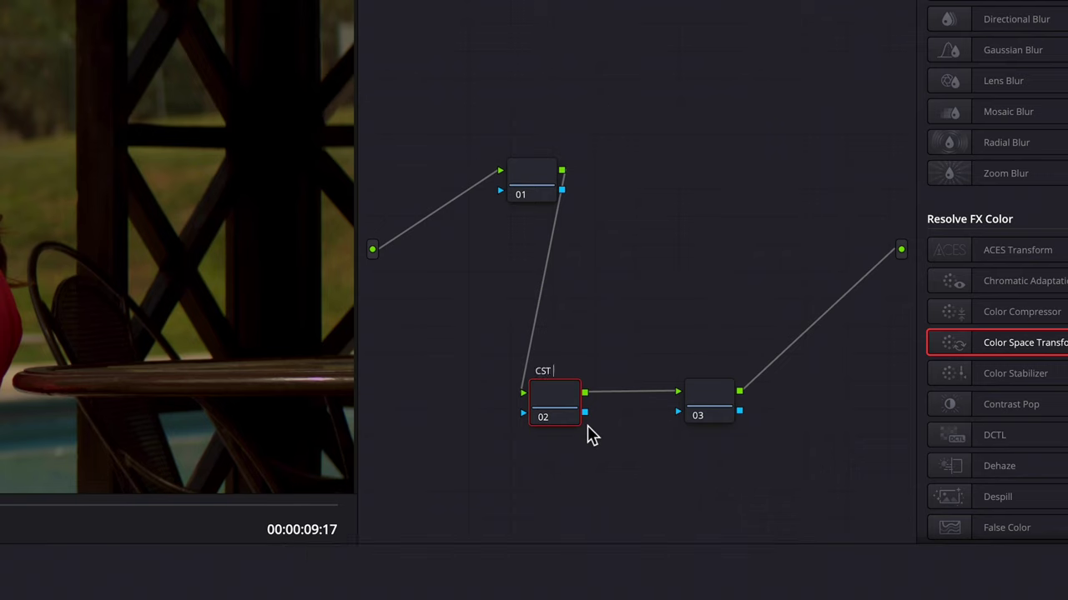
text( IN)
click(714, 402)
right_click(714, 402)
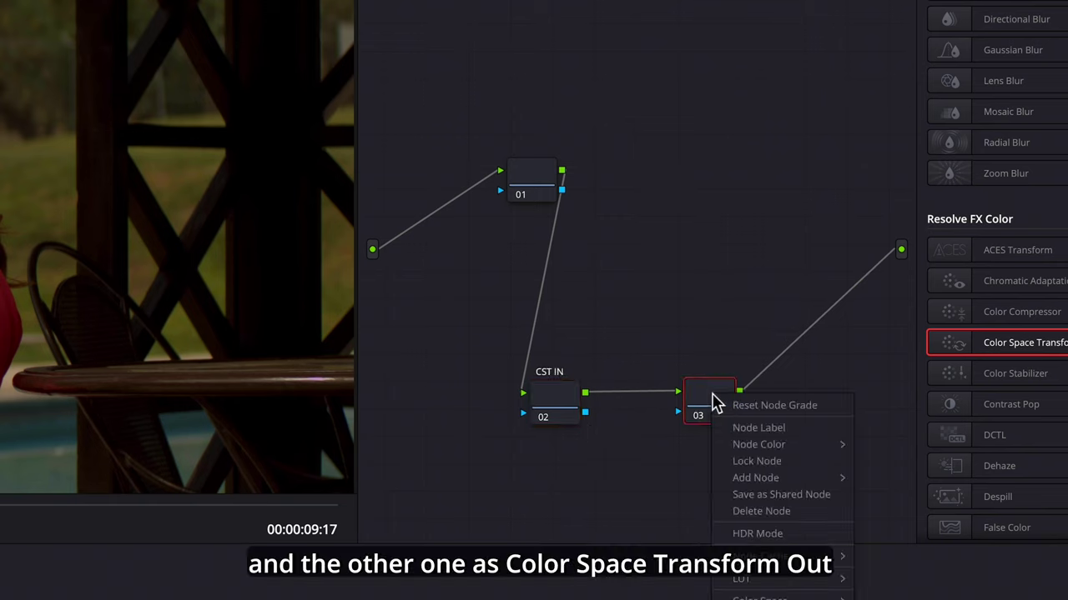
click(734, 427)
text(C)
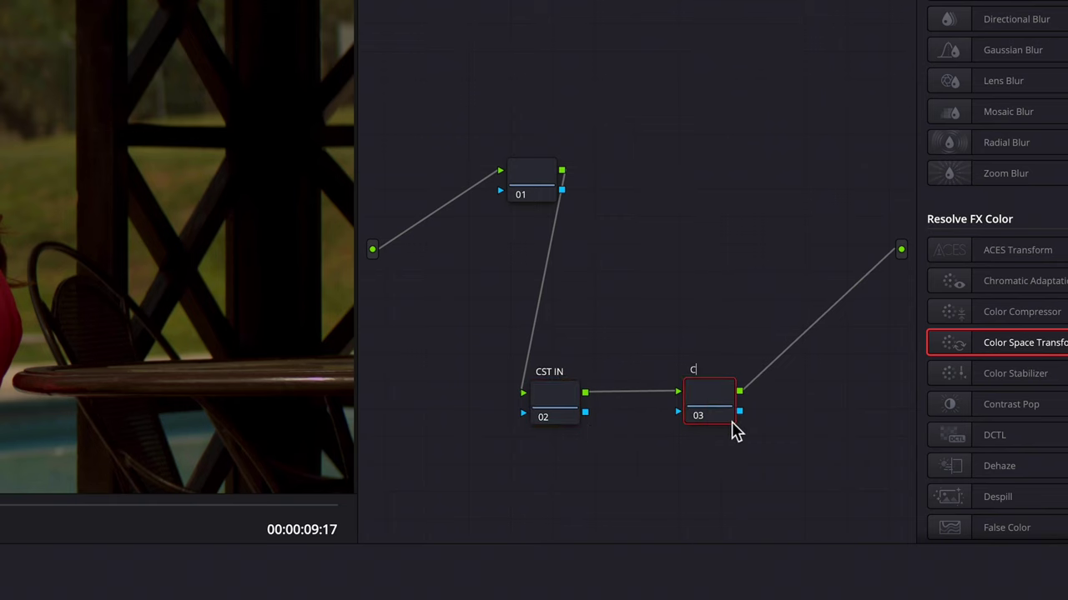
text(ST OUT)
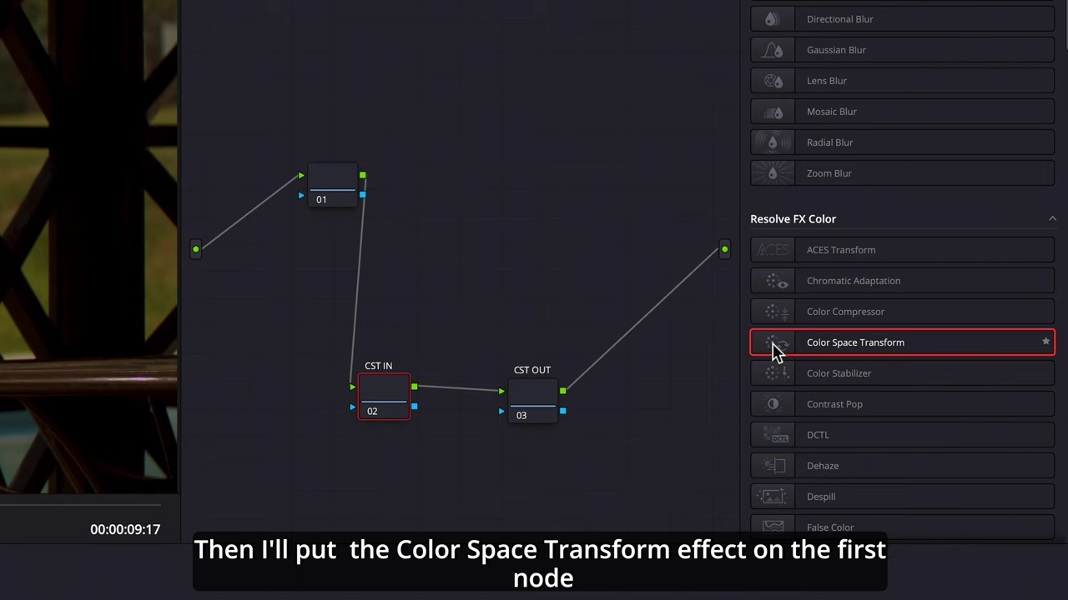
Apply Color Space Transform to CST IN with DaVinci Wide Gamut input and DaVinci Intermediate gamma.
drag(774, 353, 385, 408)
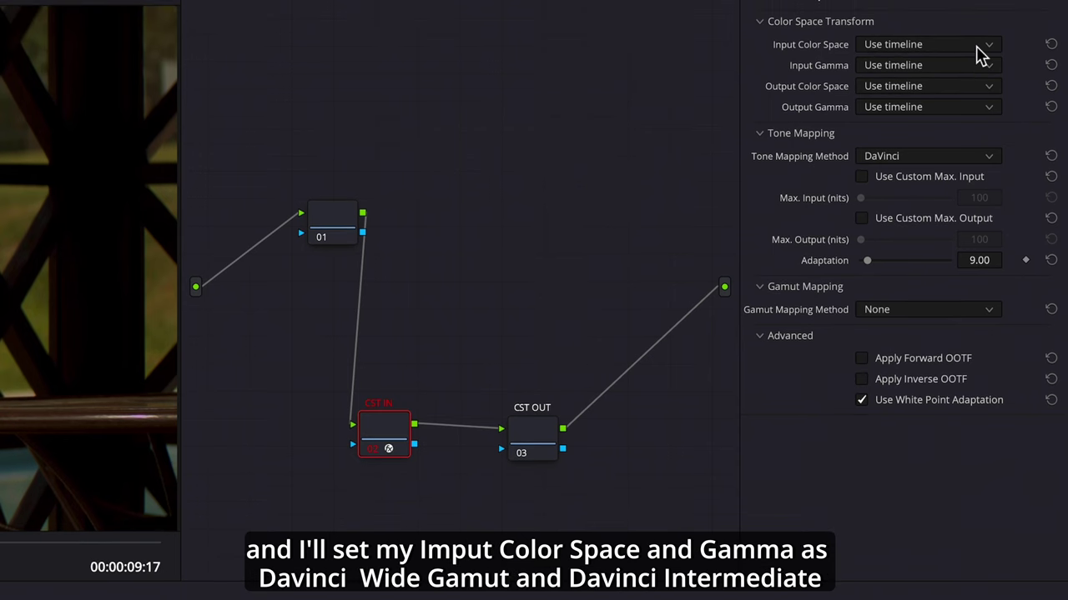
click(976, 47)
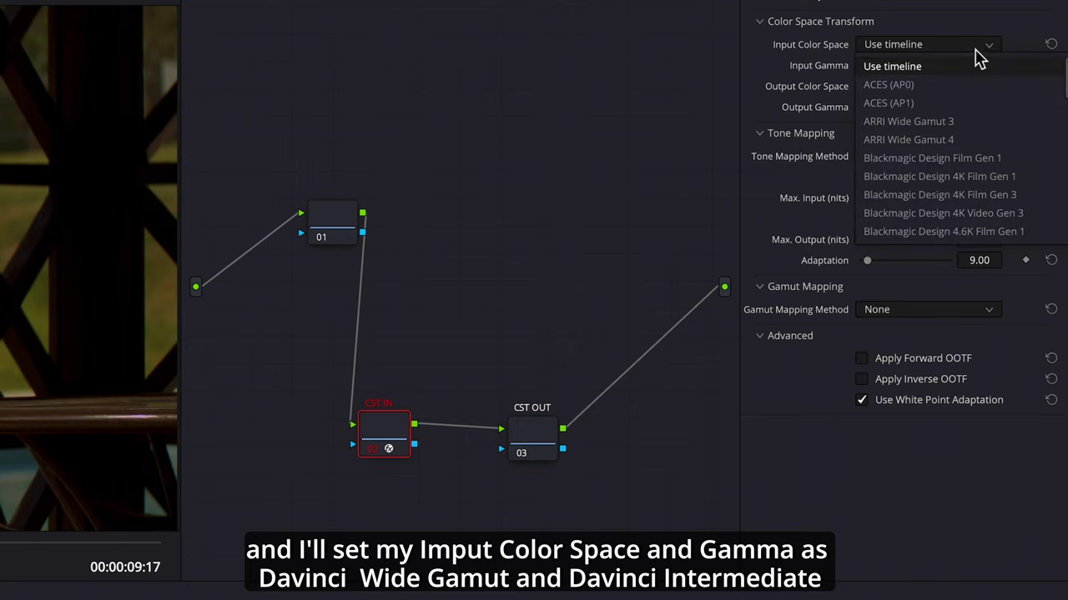
scroll(1049, 162, down, 5)
scroll(1048, 161, up, 1)
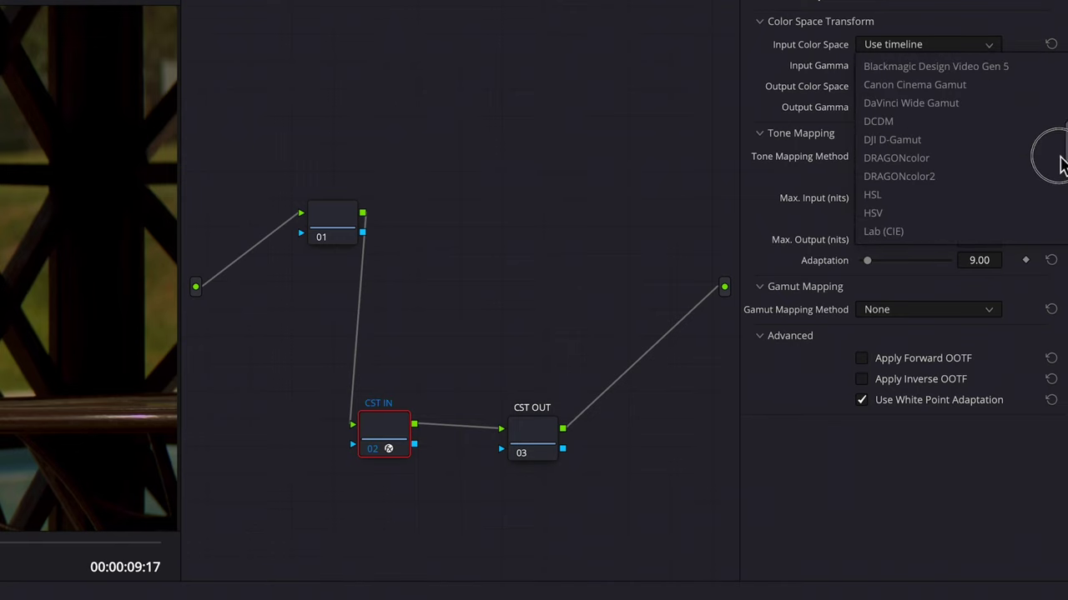
click(969, 104)
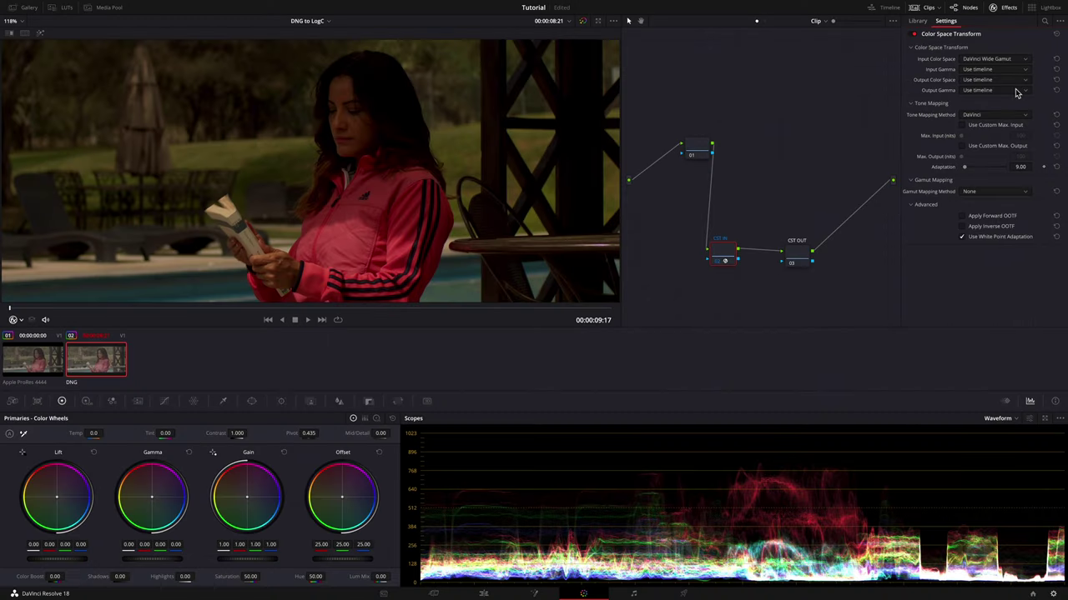
click(1025, 79)
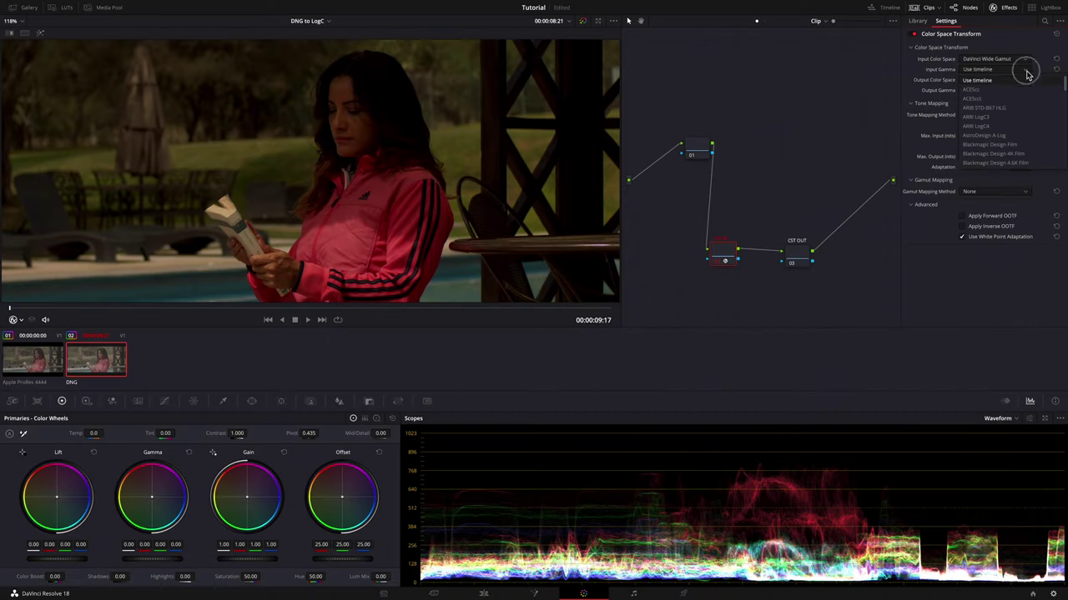
drag(1065, 86, 1064, 114)
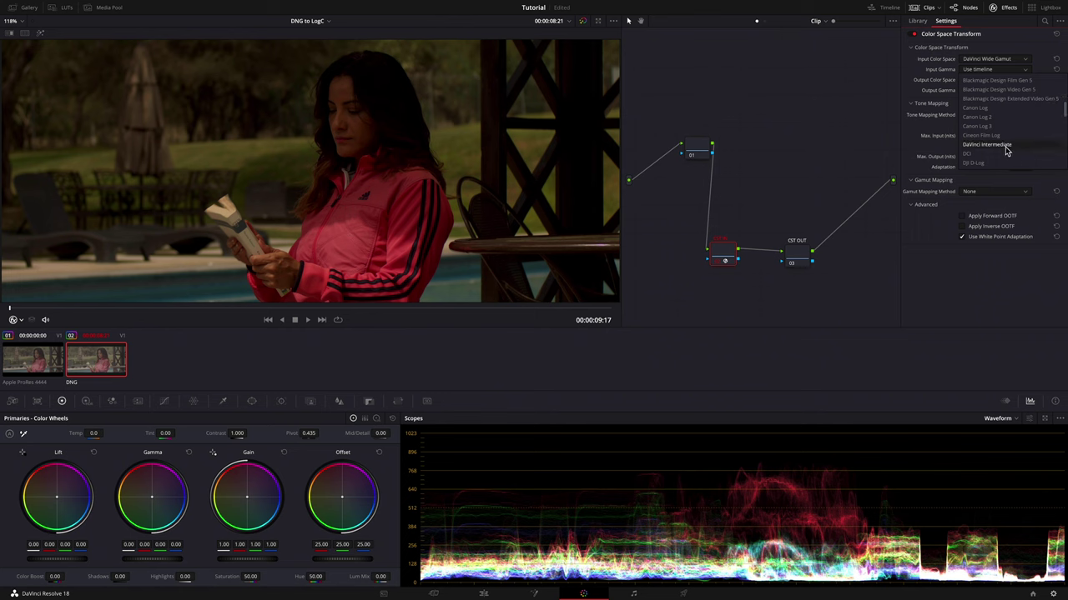
click(1005, 146)
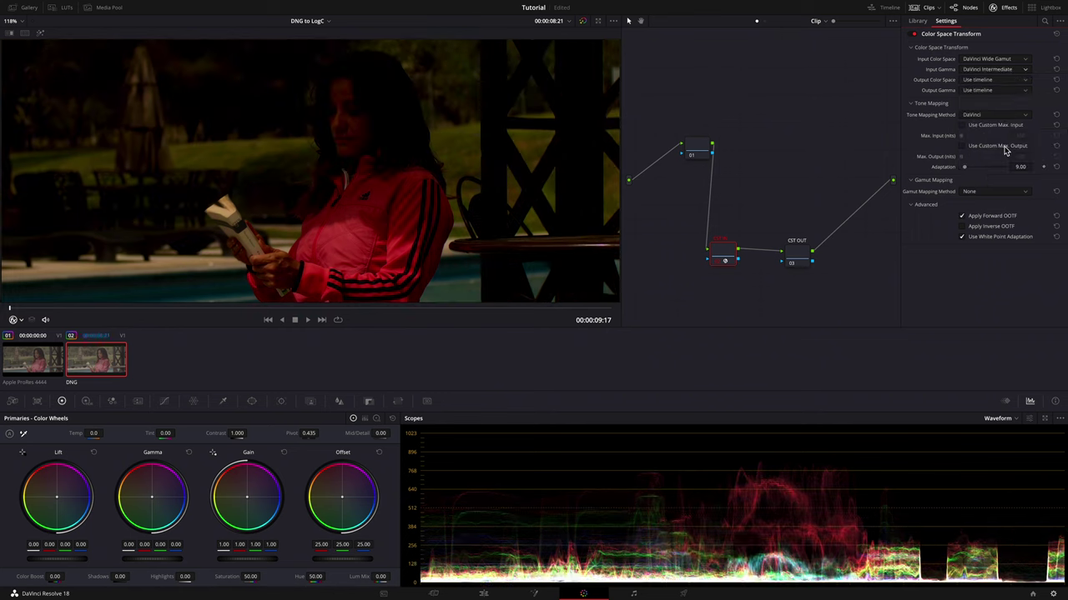
Set the CST IN output to ARRI Wide Gamut 3 with ARRI LogC3 gamma.
click(1015, 80)
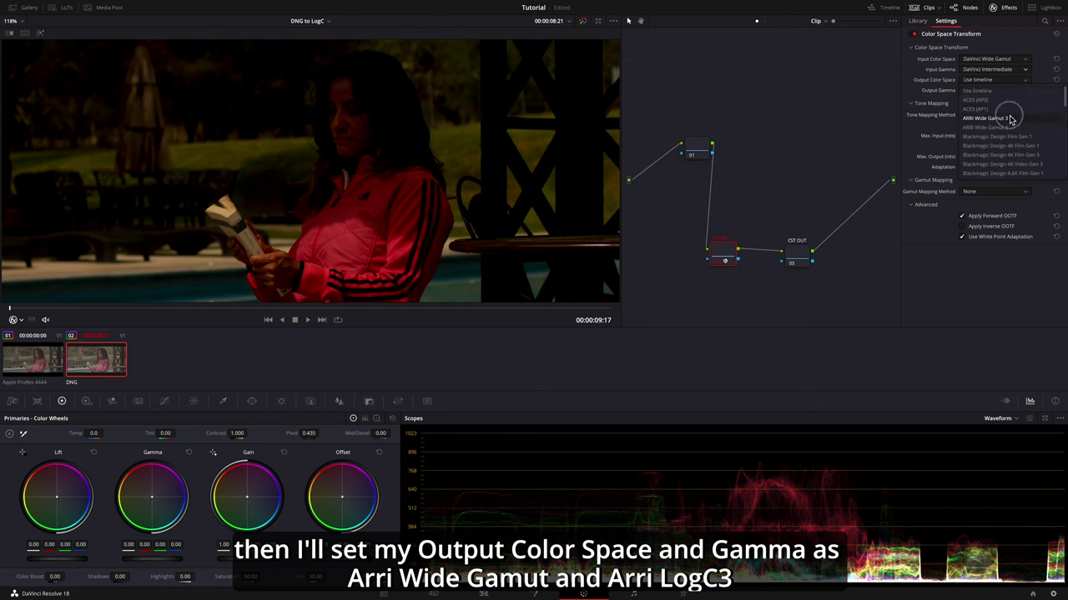
click(1010, 118)
click(1011, 91)
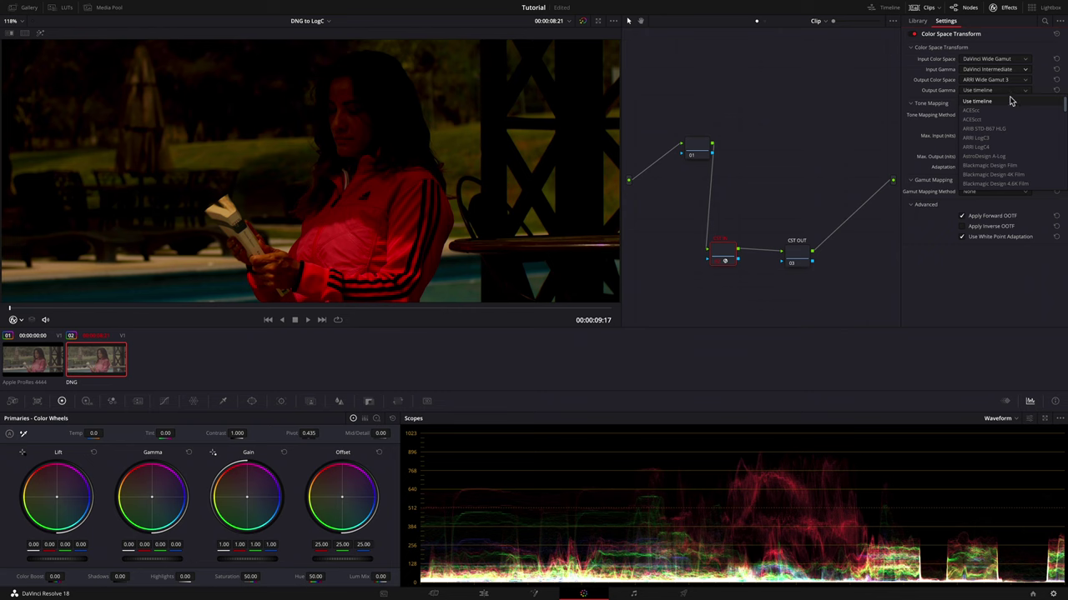
click(1006, 138)
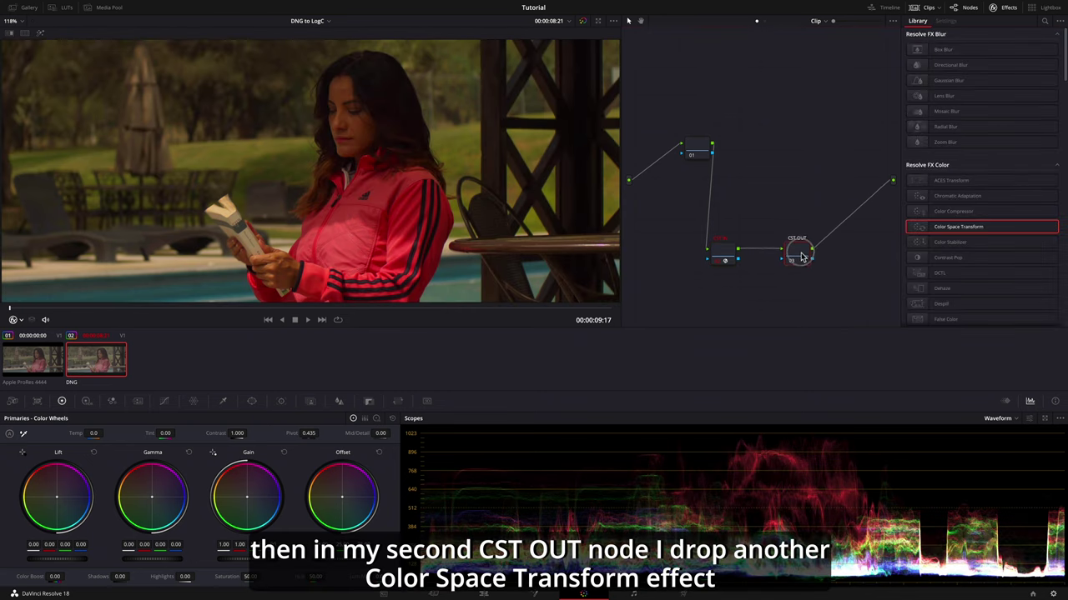
Drop a Color Space Transform effect onto the CST OUT node.
drag(799, 259, 800, 259)
click(916, 230)
drag(916, 230, 796, 257)
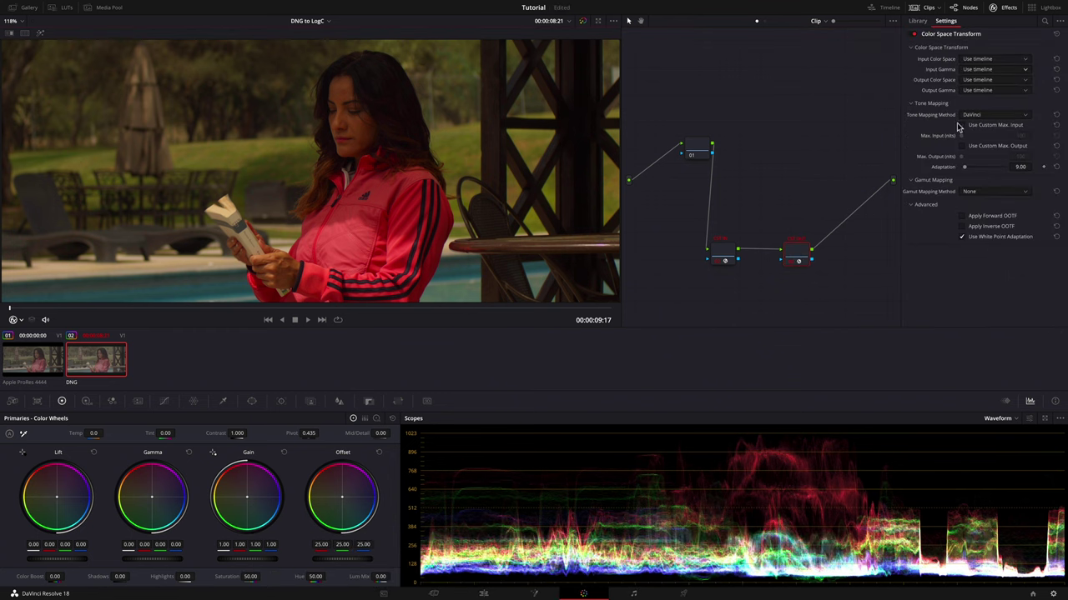
Set the CST OUT input to Rec.709 color space with Rec.709-A gamma.
click(1025, 62)
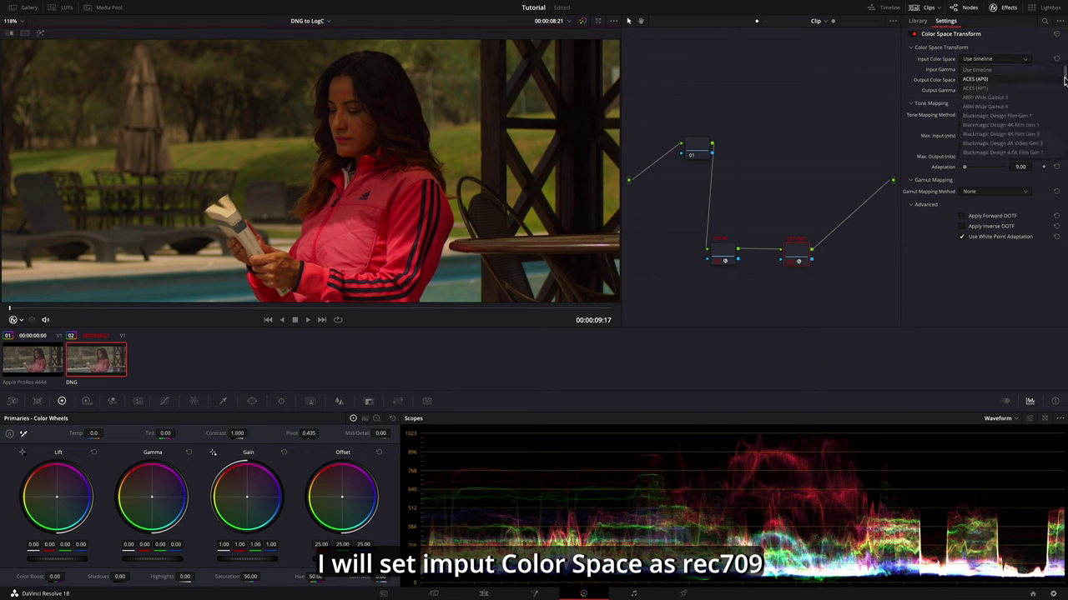
drag(1063, 80, 1064, 128)
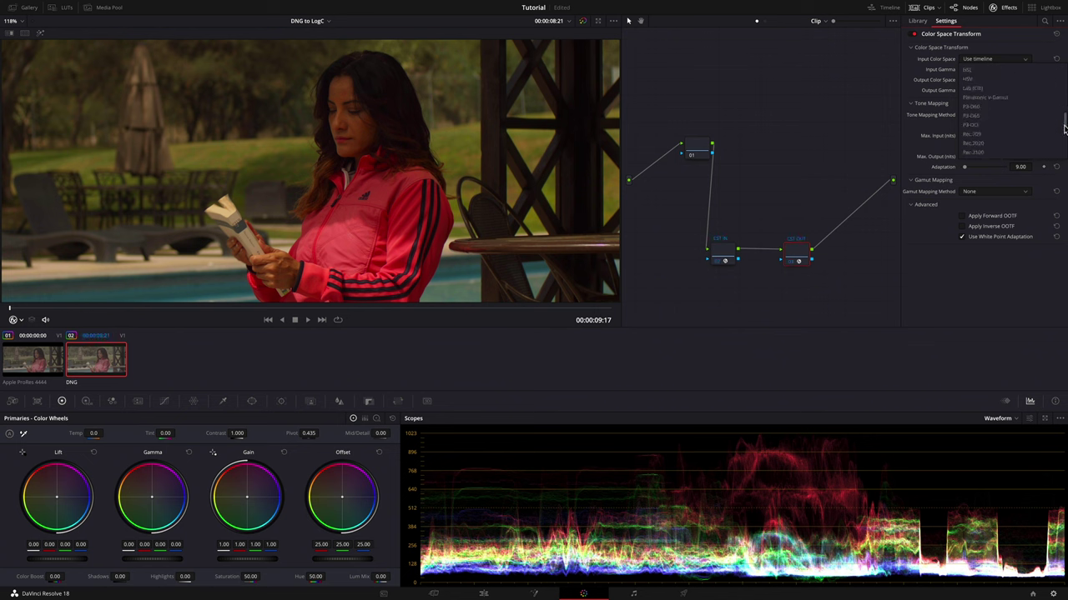
click(1001, 134)
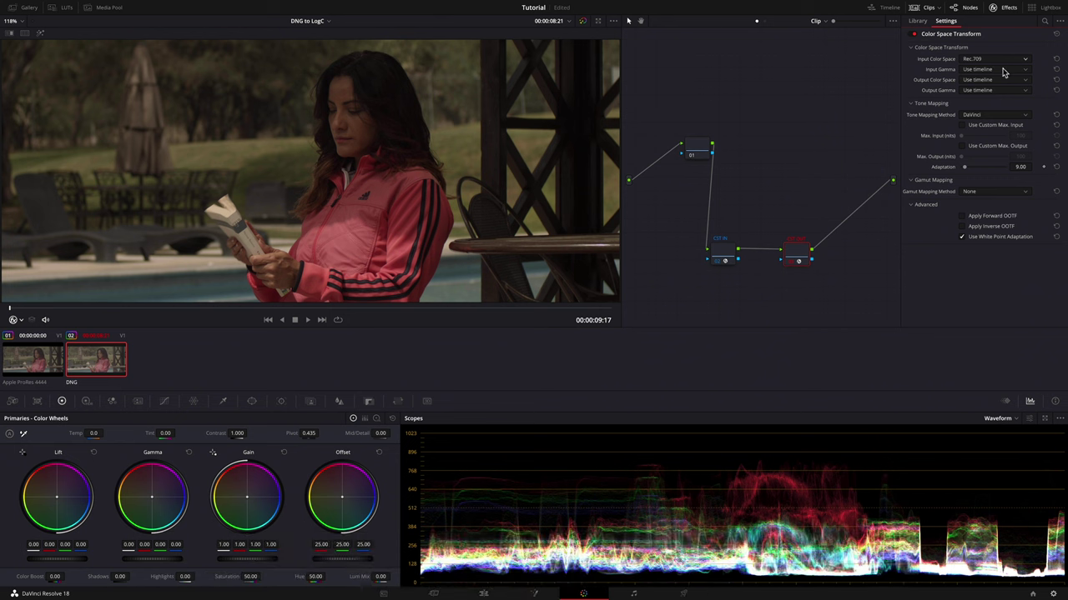
click(1024, 72)
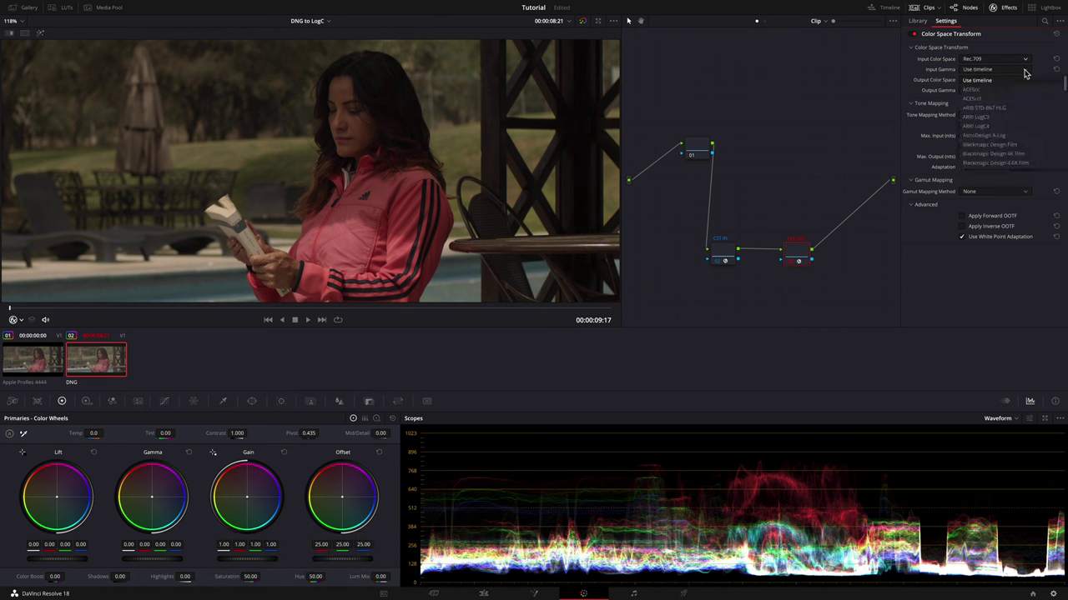
drag(1063, 84, 1061, 132)
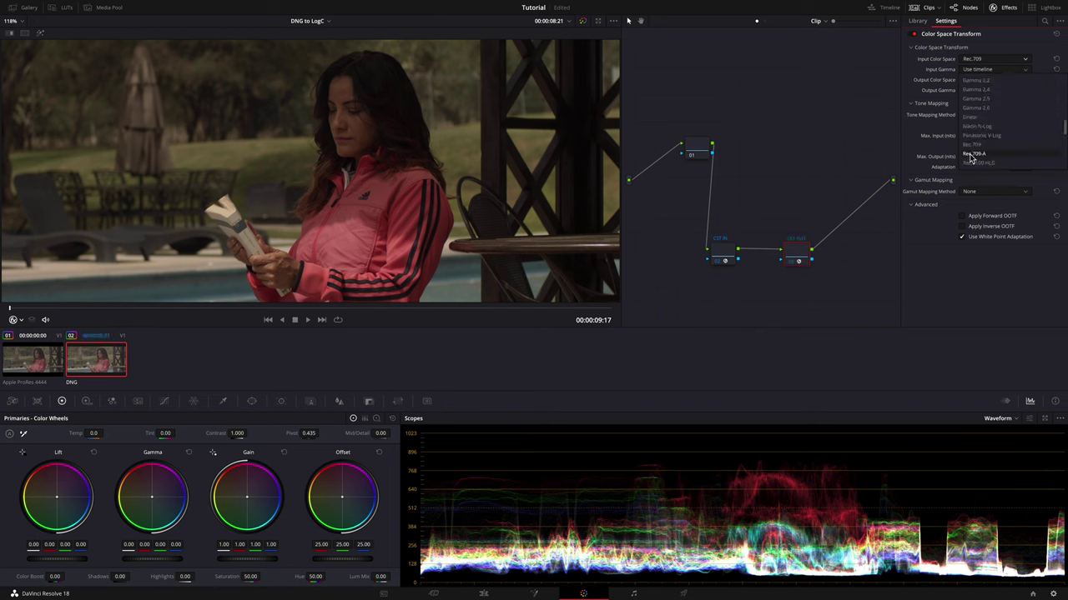
click(973, 155)
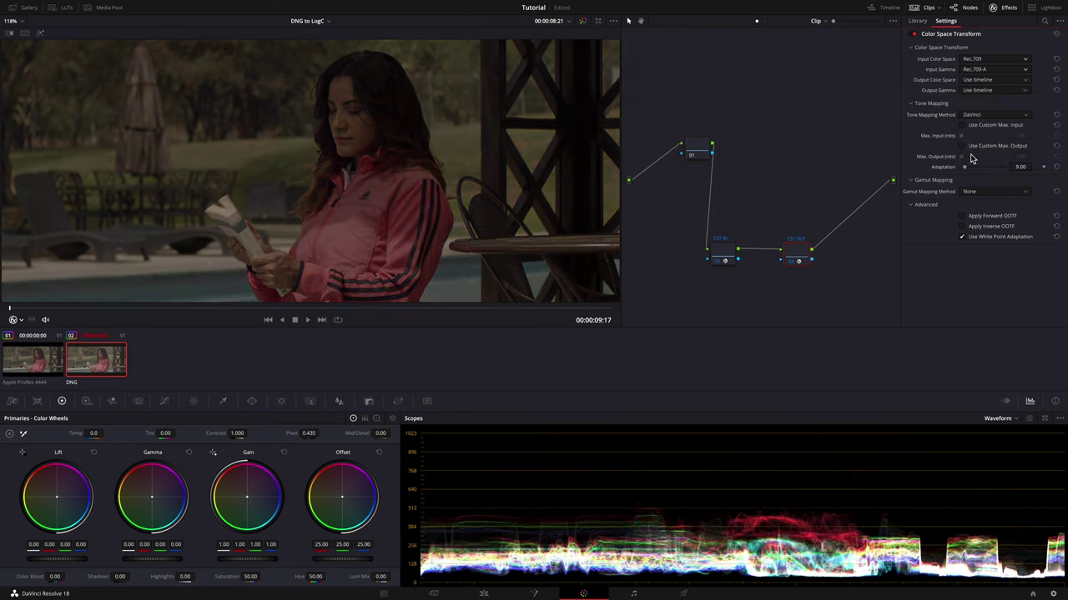
Set the CST OUT output to DaVinci Wide Gamut with DaVinci Intermediate gamma.
click(1019, 80)
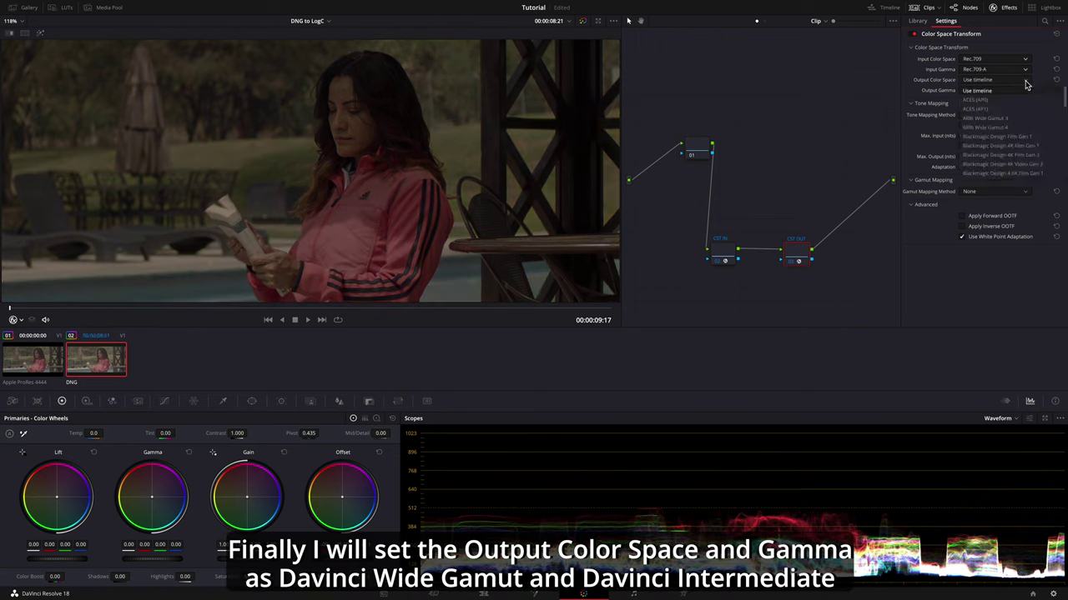
drag(1065, 100, 1055, 129)
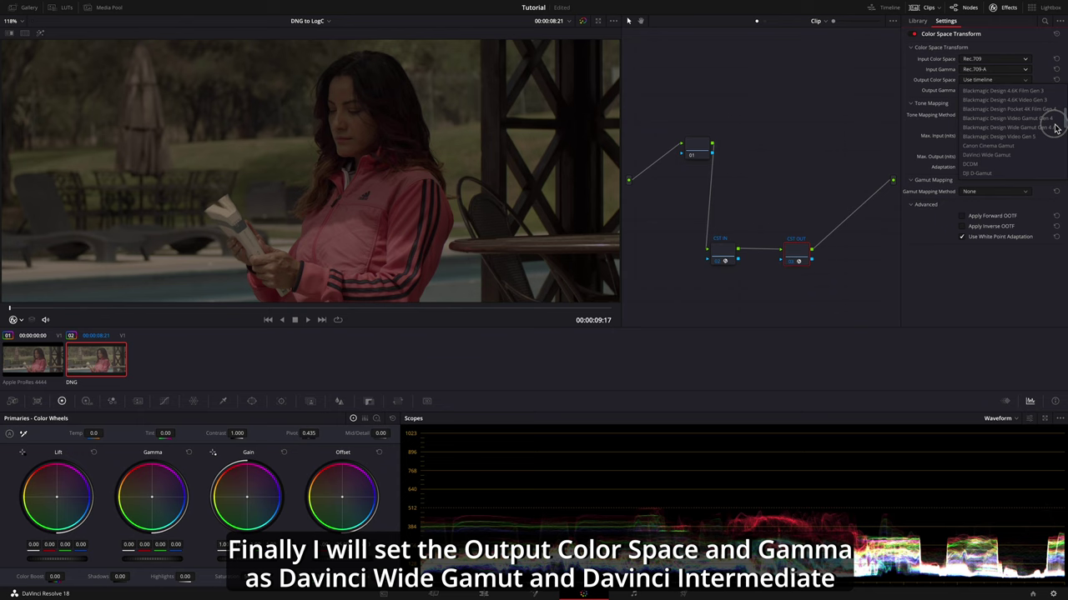
click(1001, 156)
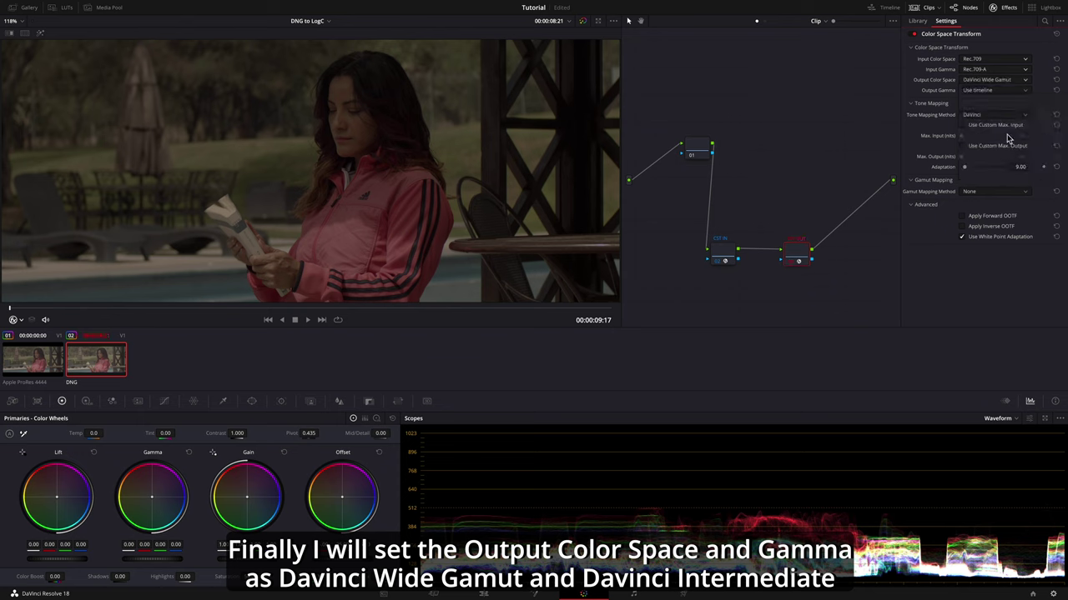
click(1026, 90)
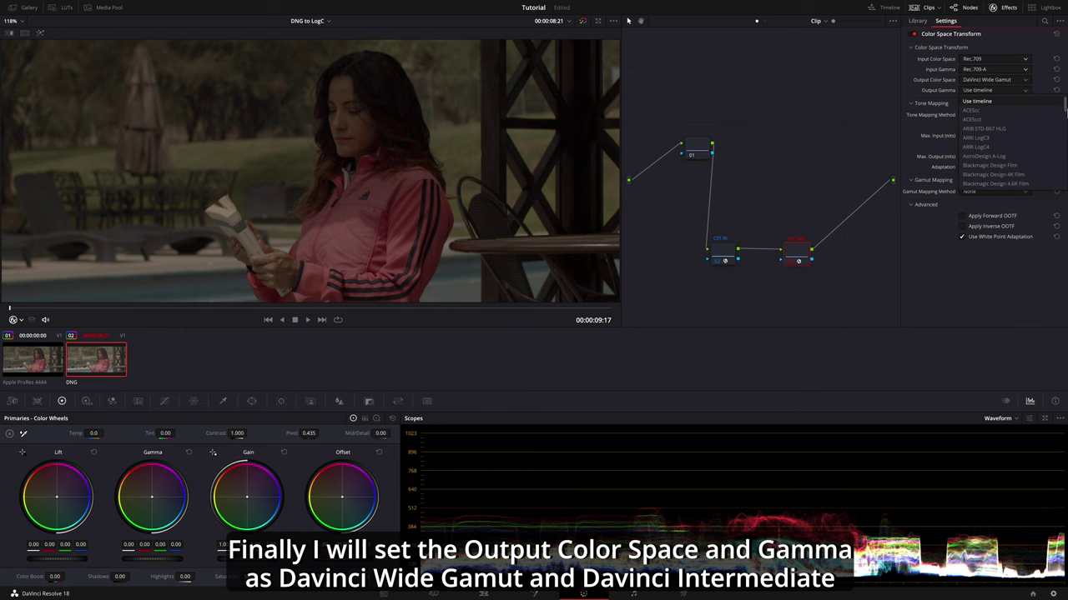
drag(1062, 107, 1063, 137)
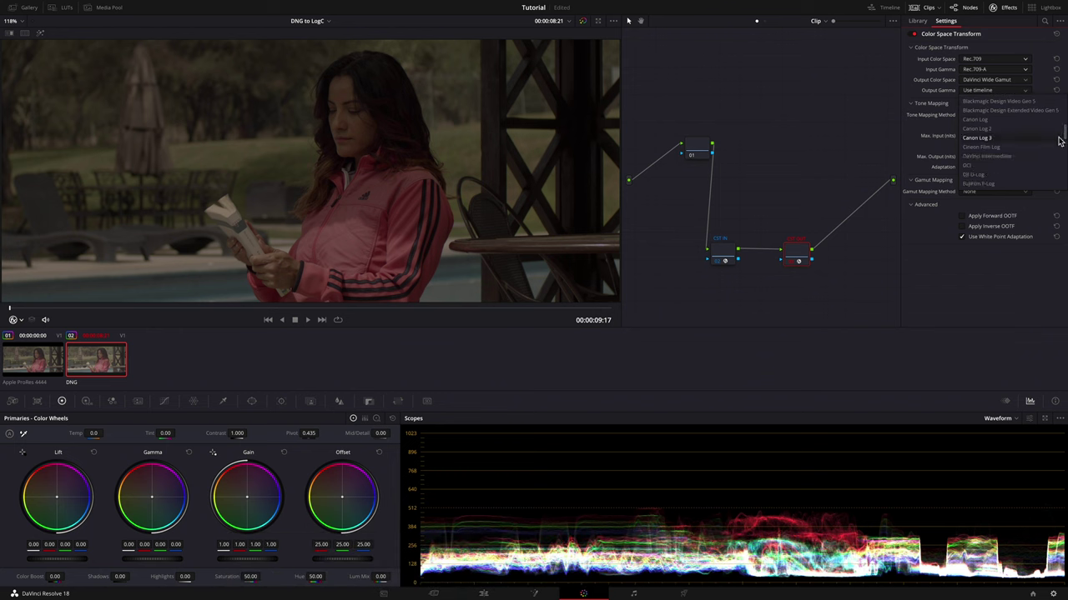
click(970, 157)
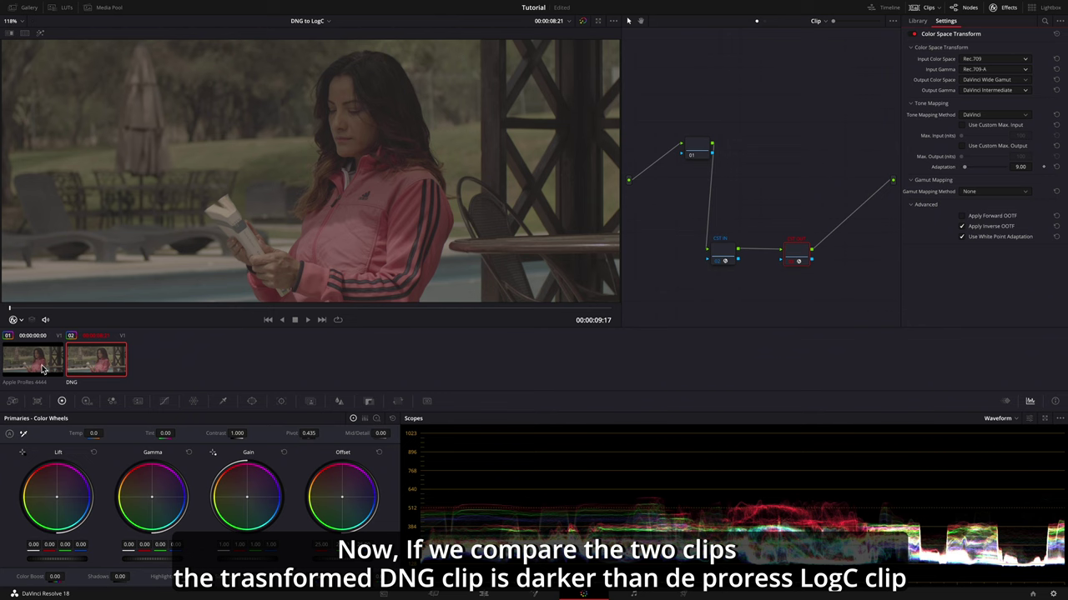
Compare against the ProRes clip, then set the DNG clip's raw decoding to per-clip settings.
click(41, 368)
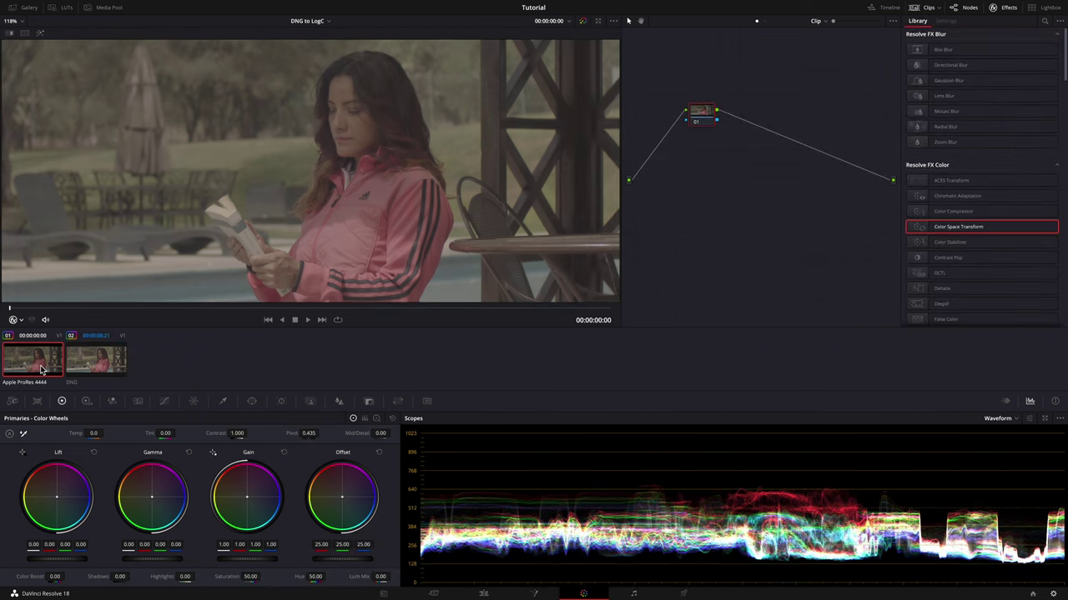
click(96, 364)
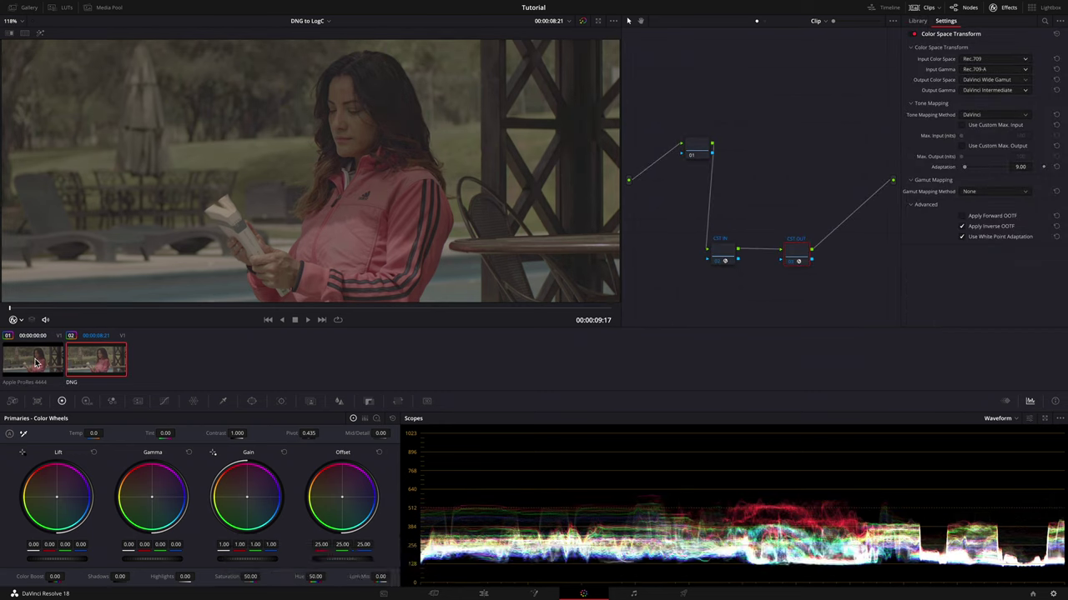
click(14, 402)
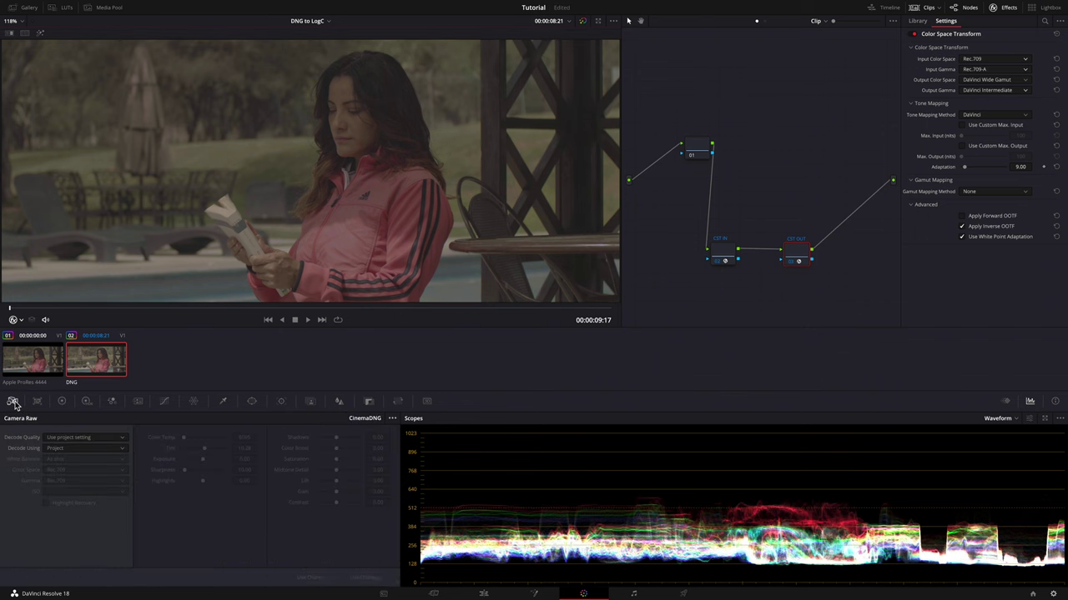
click(104, 447)
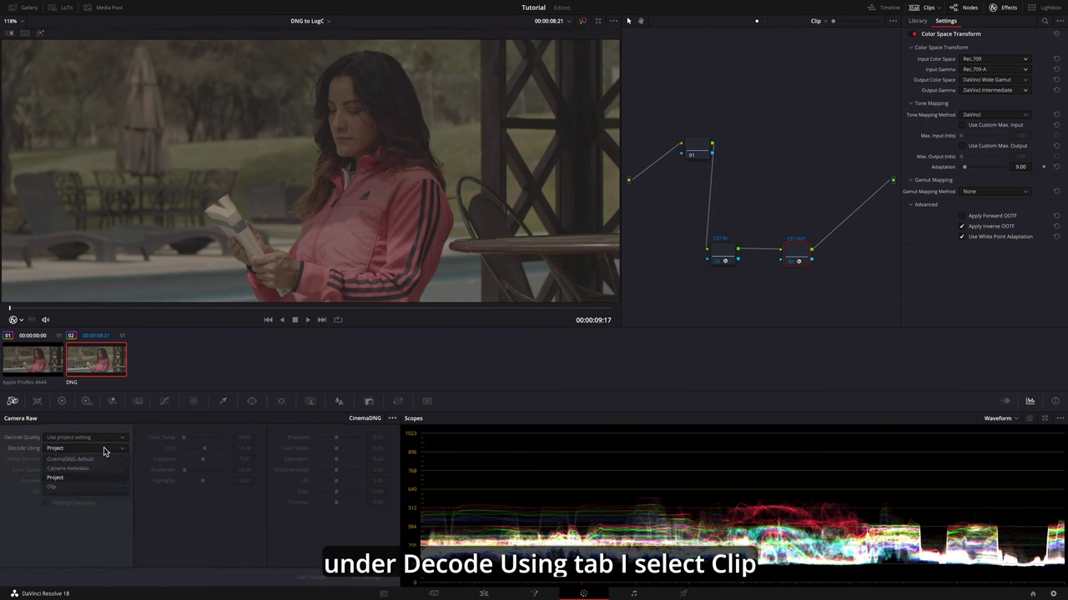
click(67, 487)
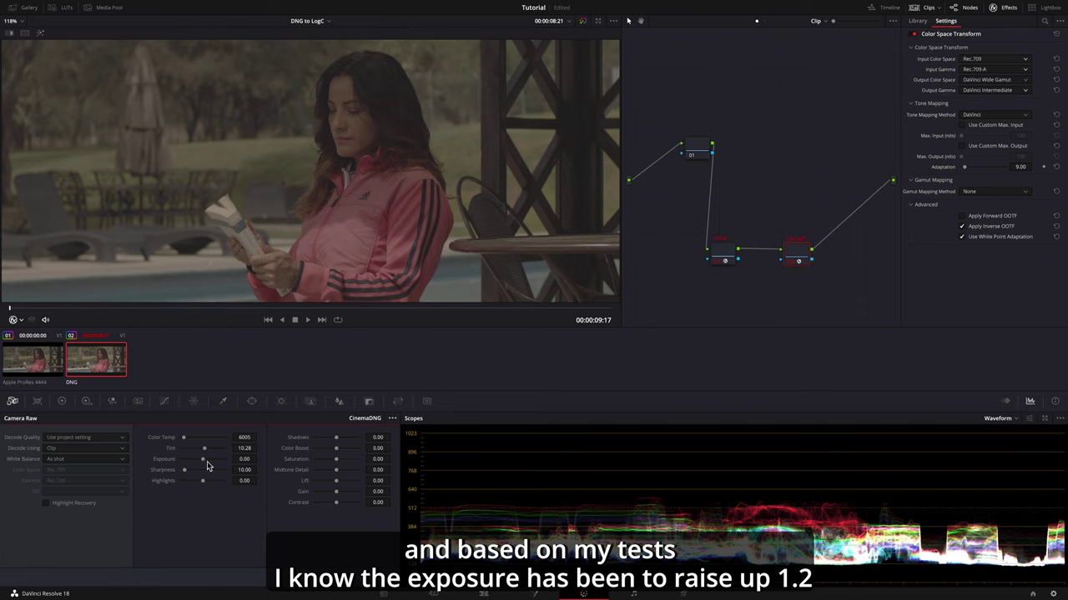
Set the DNG clip's Camera Raw exposure to 1.20.
click(244, 459)
text(1)
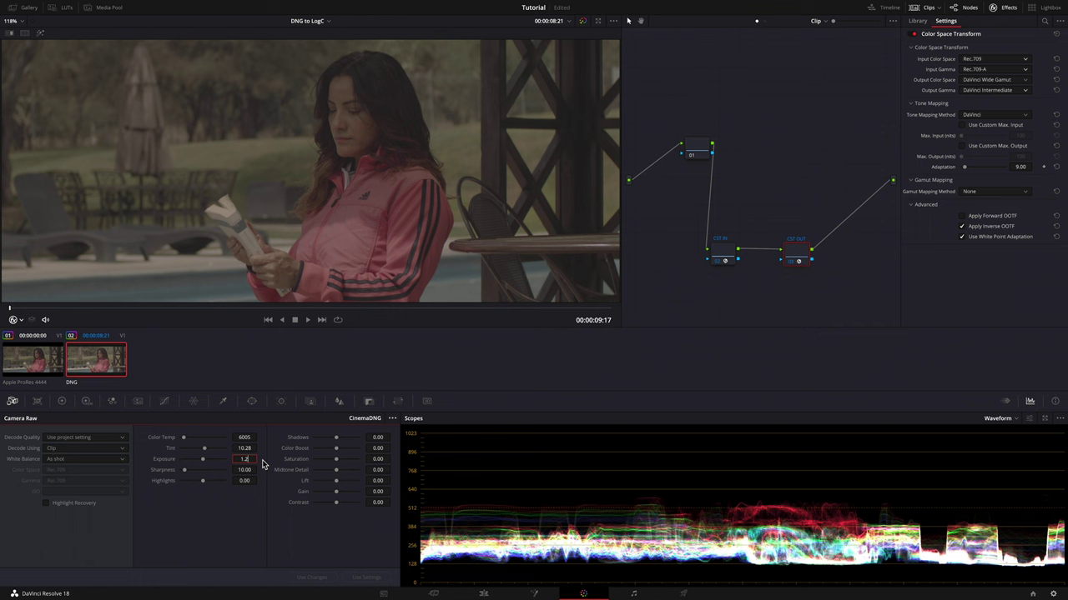
text(.2)
key(Return)
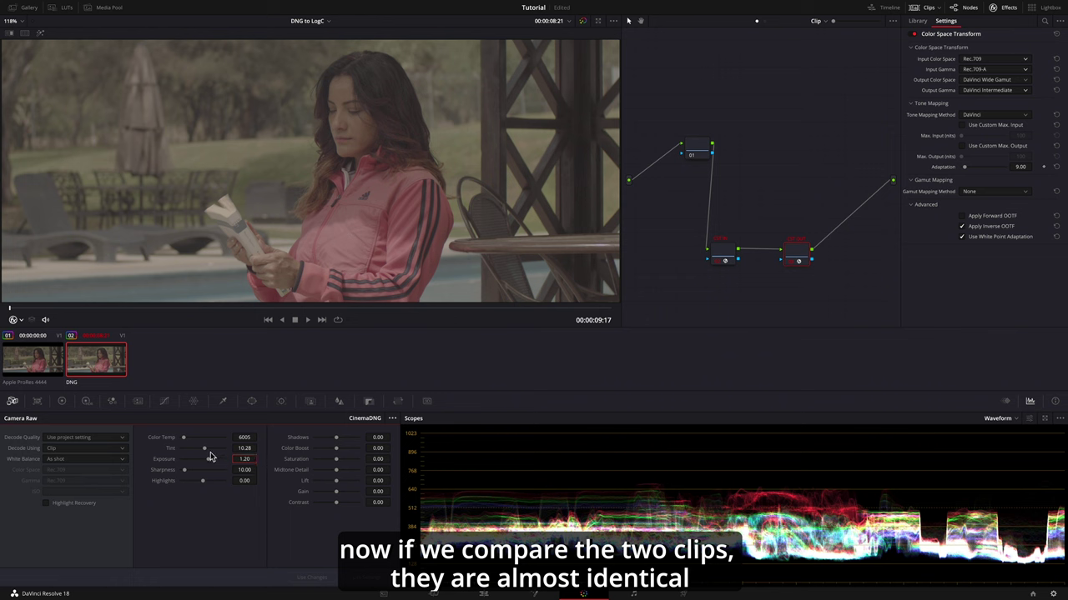
click(36, 357)
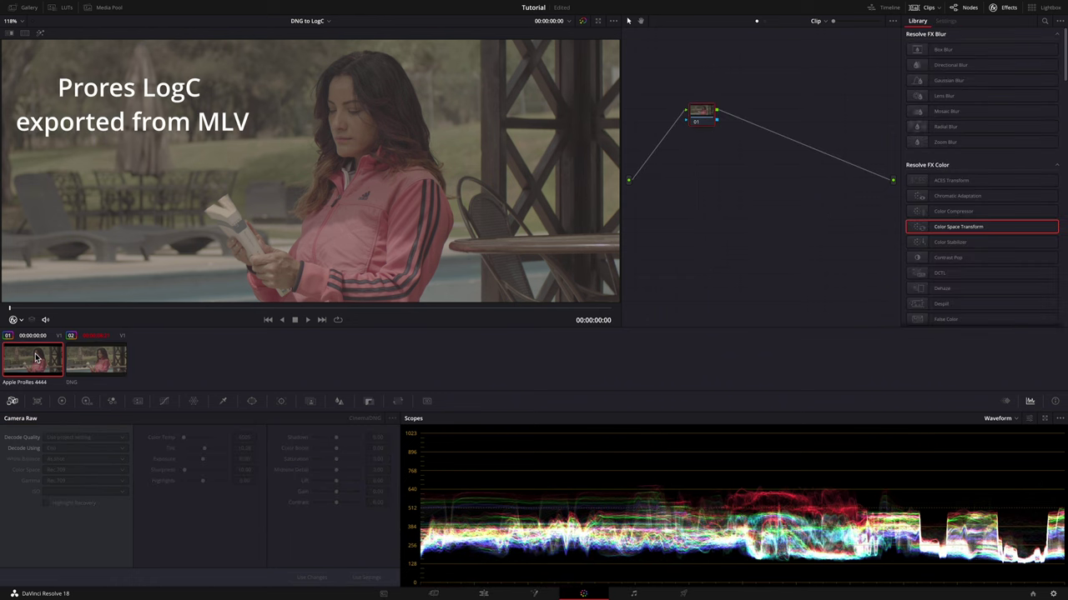
click(96, 359)
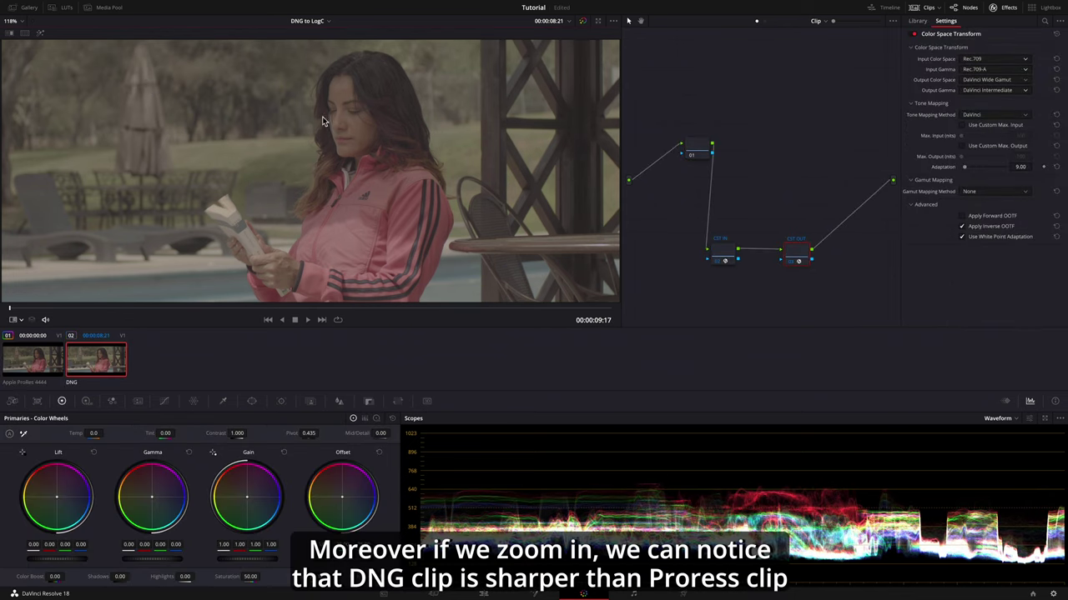
scroll(353, 128, up, 8)
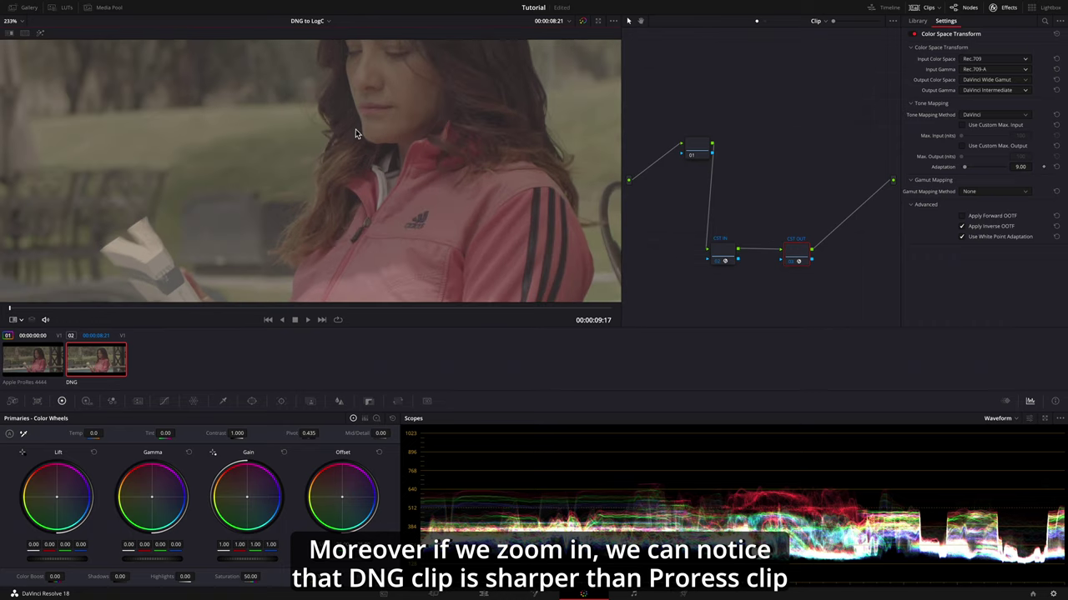
scroll(377, 100, down, 3)
scroll(435, 221, up, 5)
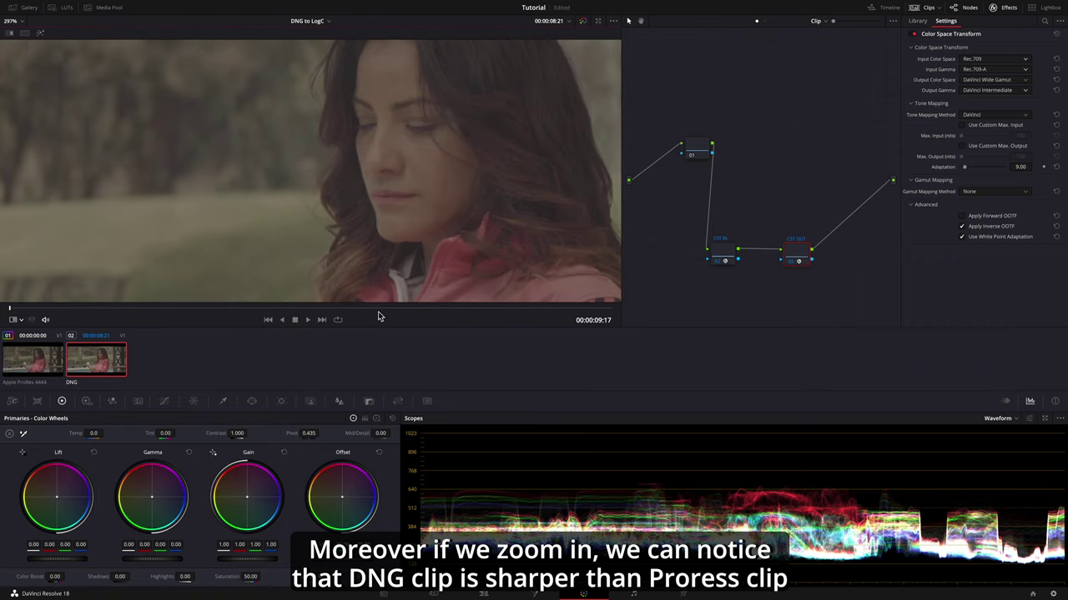
drag(381, 218, 315, 265)
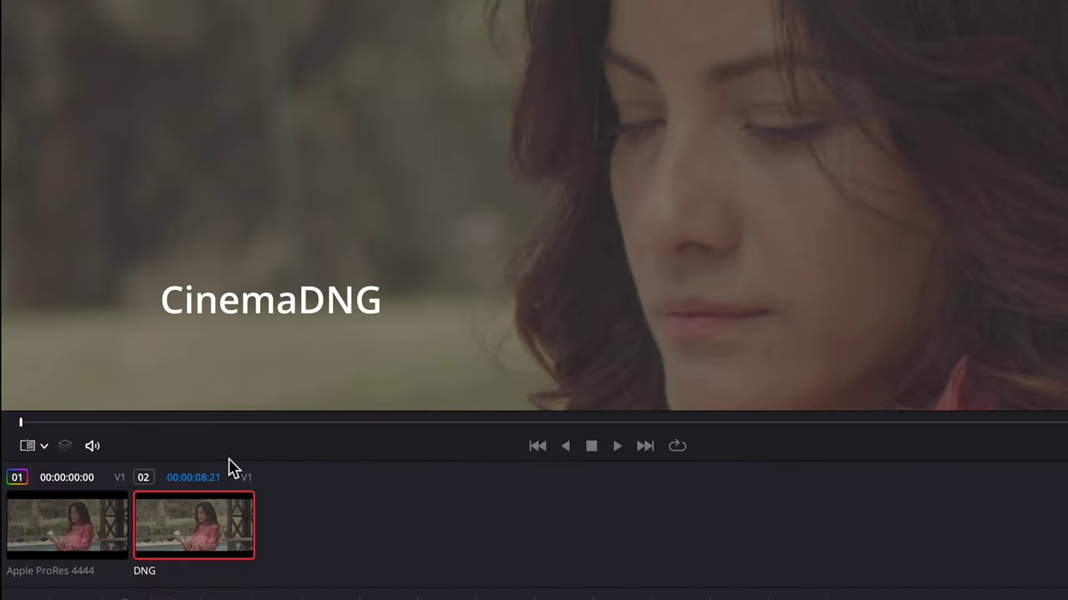
click(60, 538)
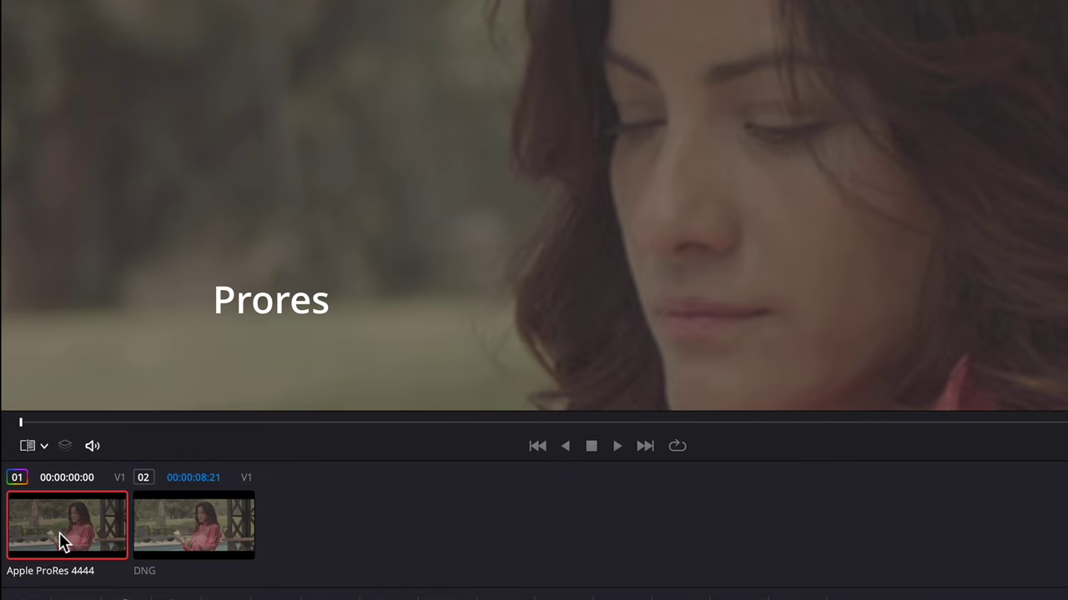
click(212, 525)
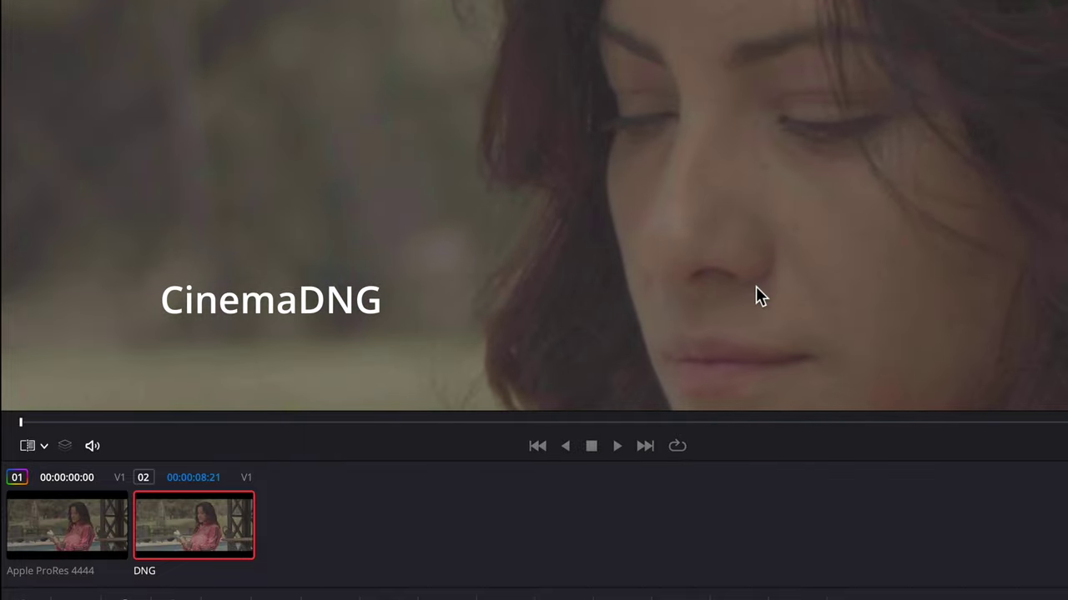
click(95, 528)
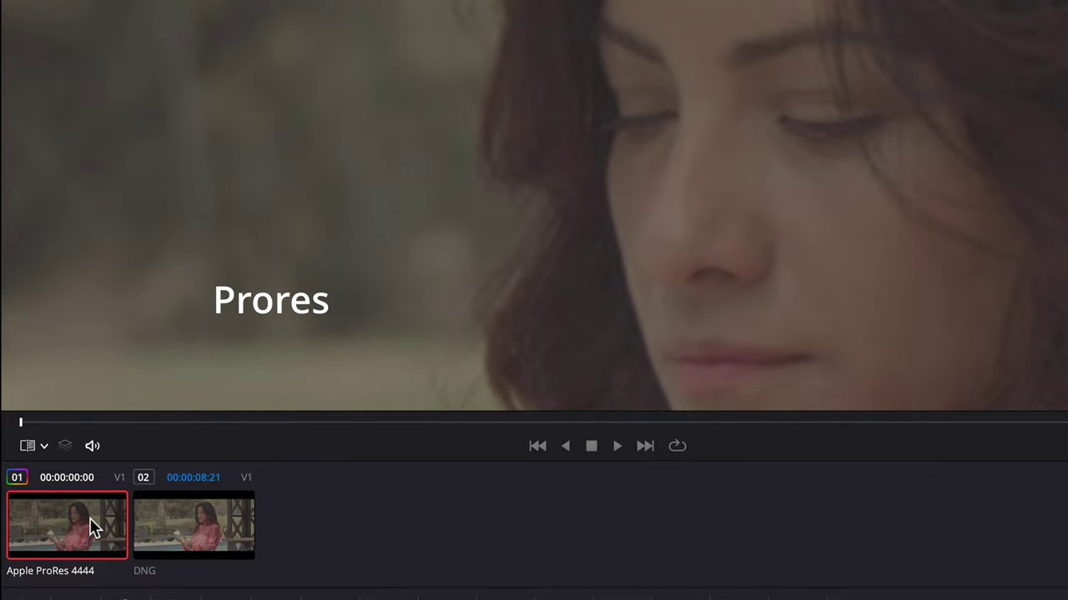
click(229, 525)
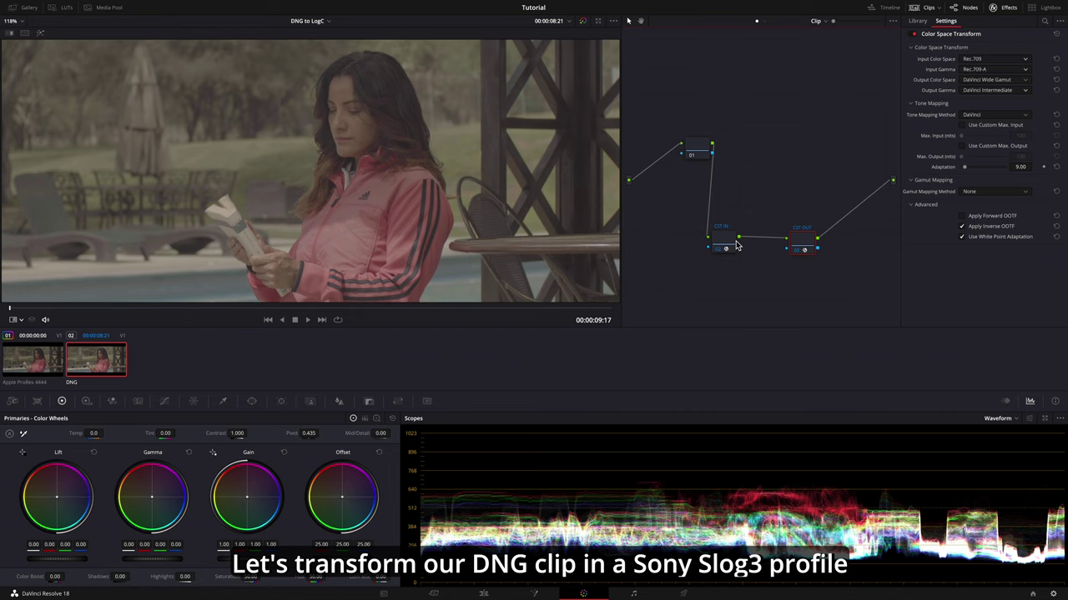
Set the CST IN node's output to Sony S-Gamut3.Cine color space with Sony S-Log3 gamma.
click(723, 244)
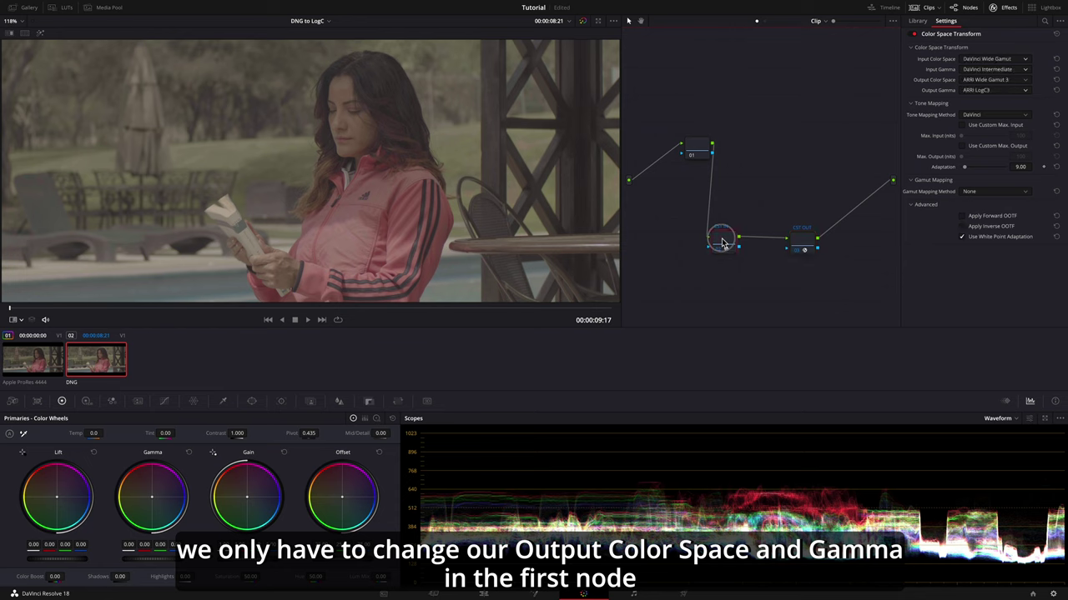
click(983, 80)
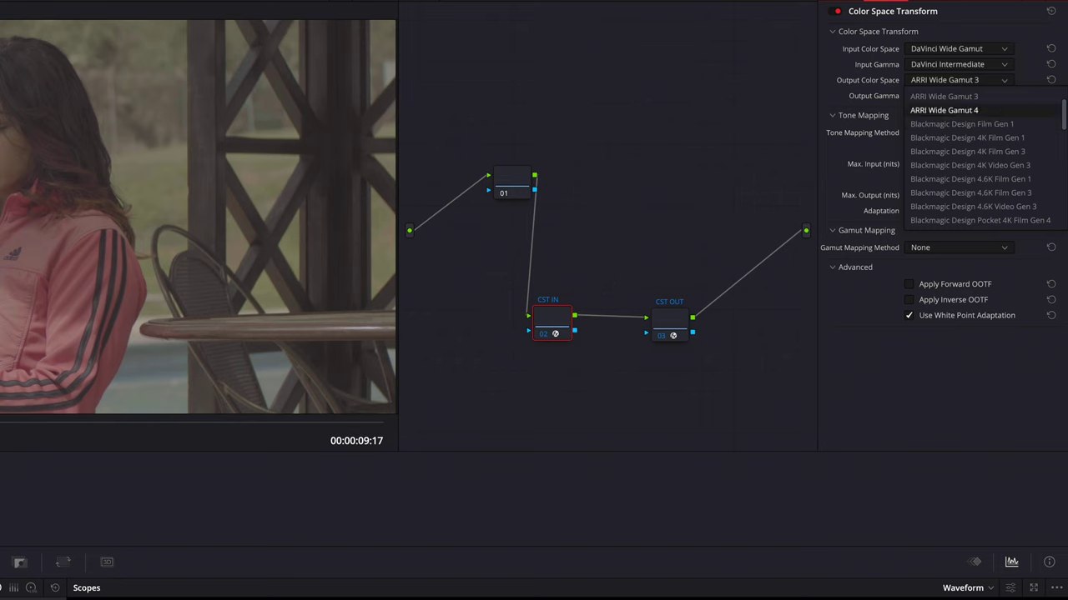
drag(1064, 121, 1058, 211)
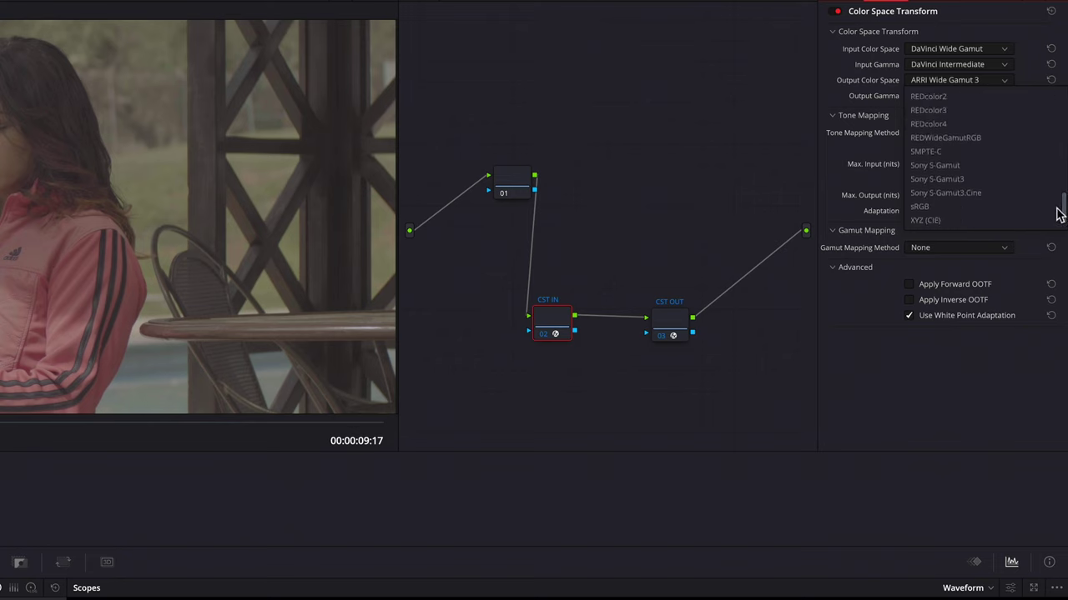
click(943, 201)
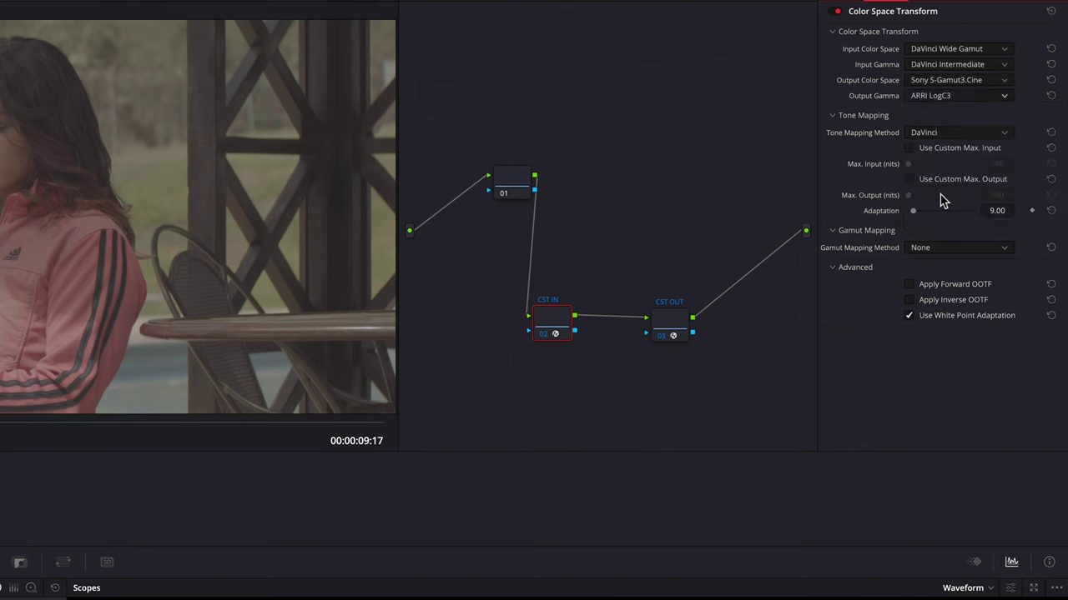
click(996, 97)
drag(1063, 133, 1060, 216)
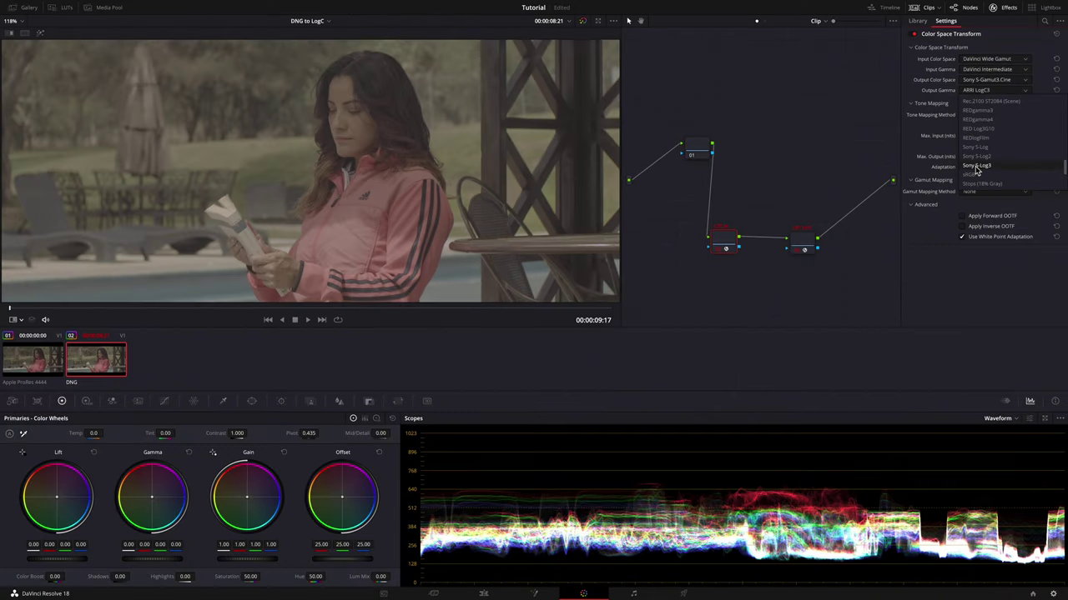
click(965, 175)
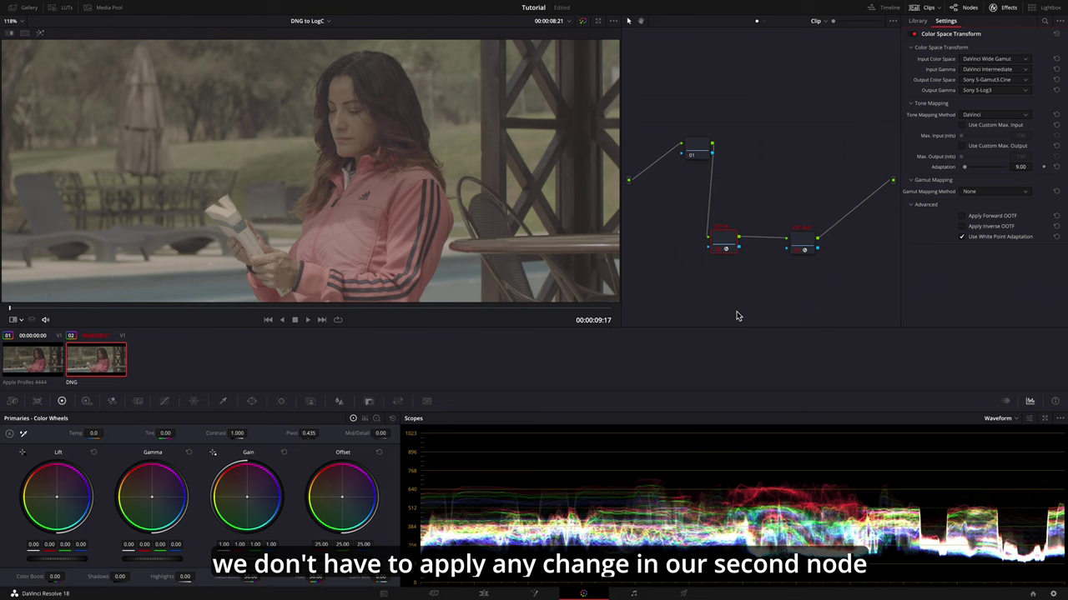
Compare the CST OUT and CST IN node settings, leaving CST IN selected.
drag(800, 249, 814, 243)
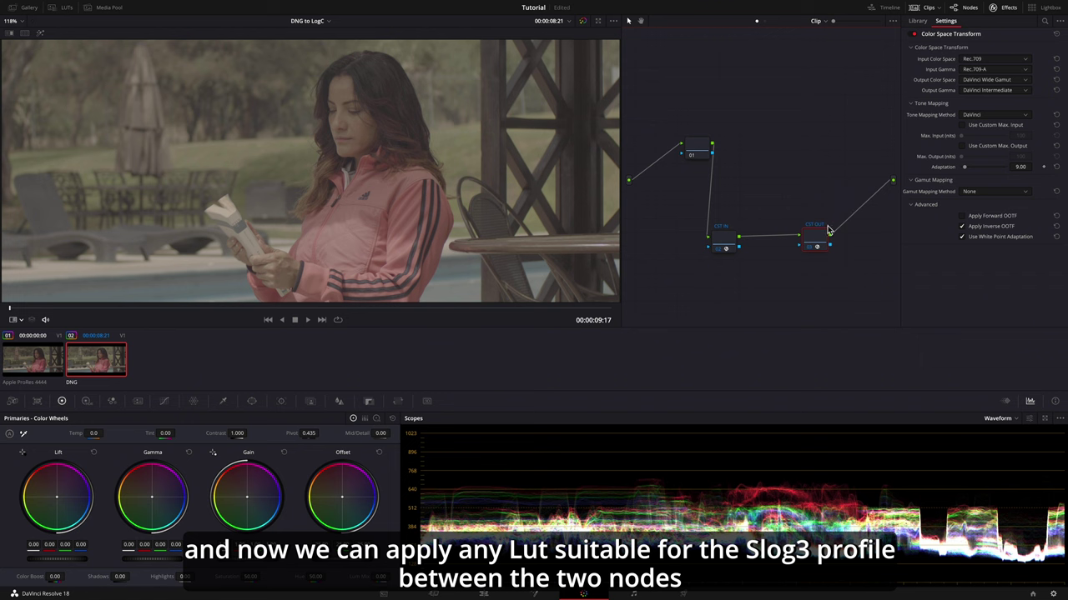
click(725, 240)
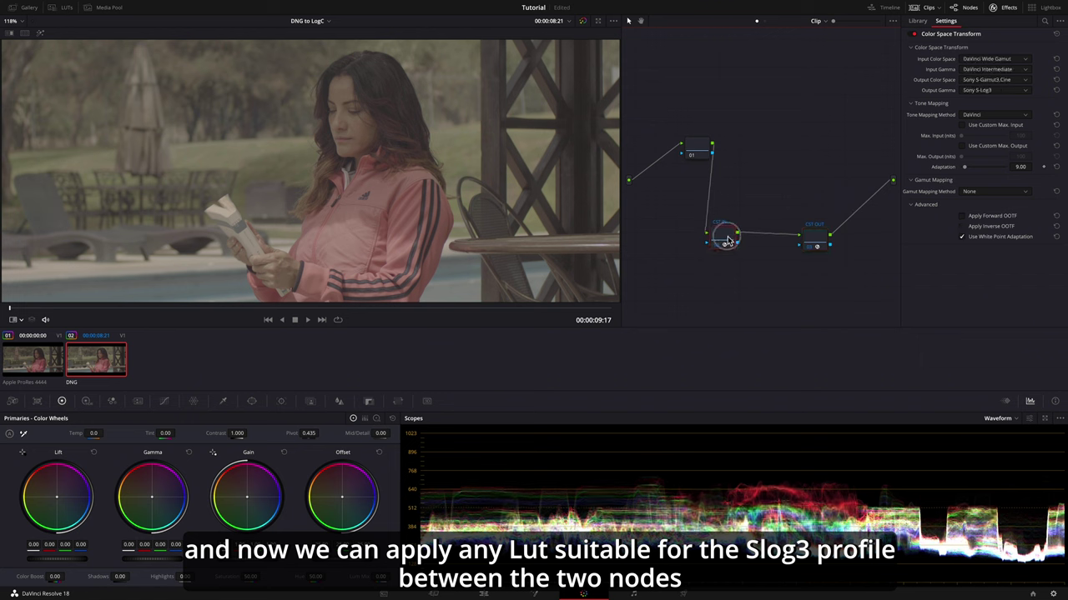
click(816, 240)
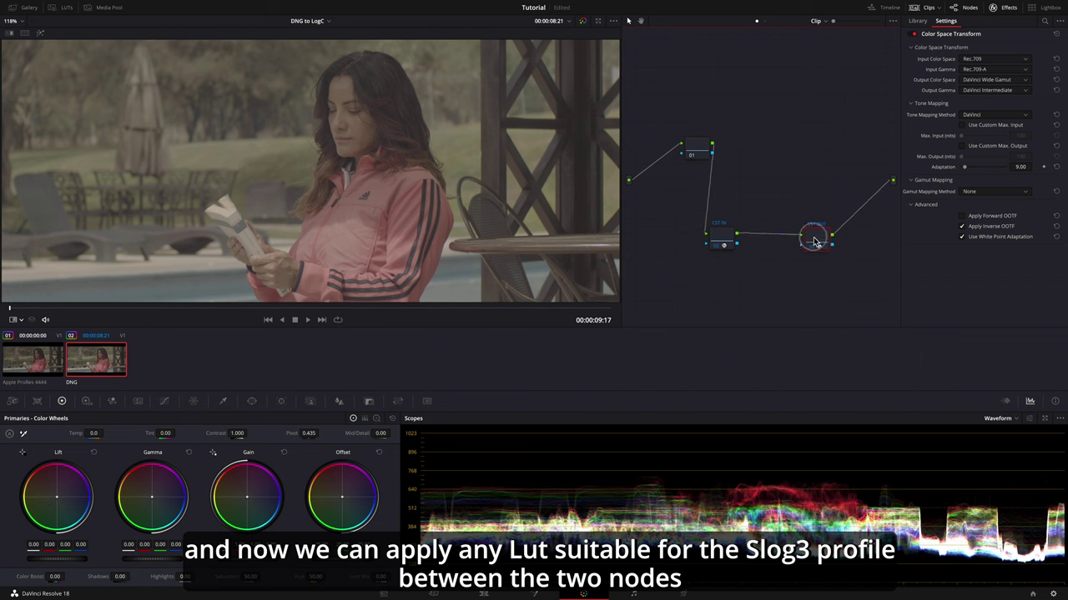
click(725, 241)
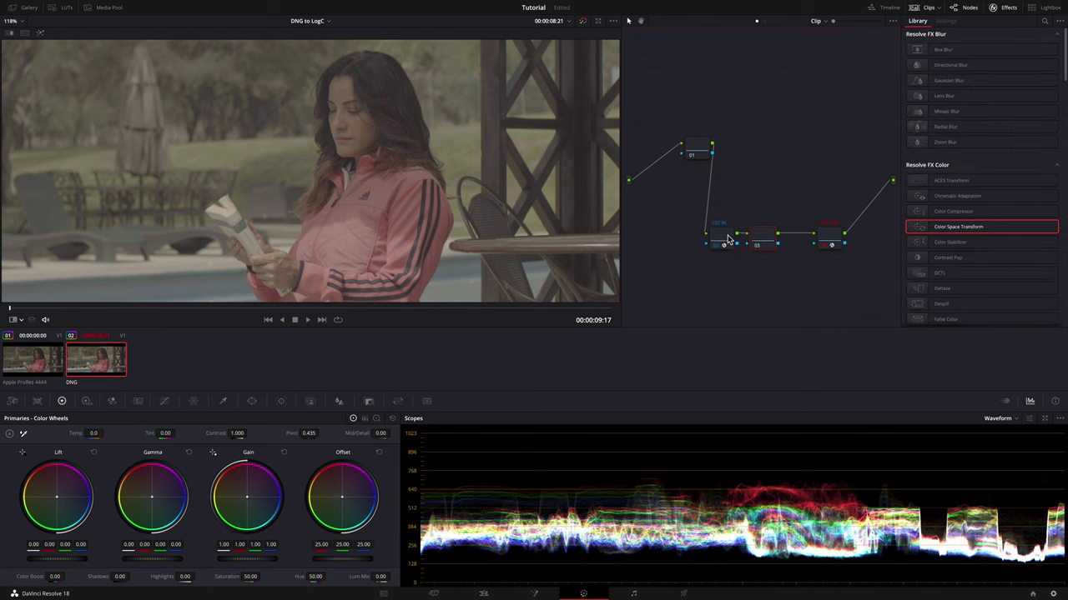
Insert a node between the CST nodes and apply the Phantom LUTs V2 G5 SLog3 Eastman LUT.
drag(958, 226, 768, 239)
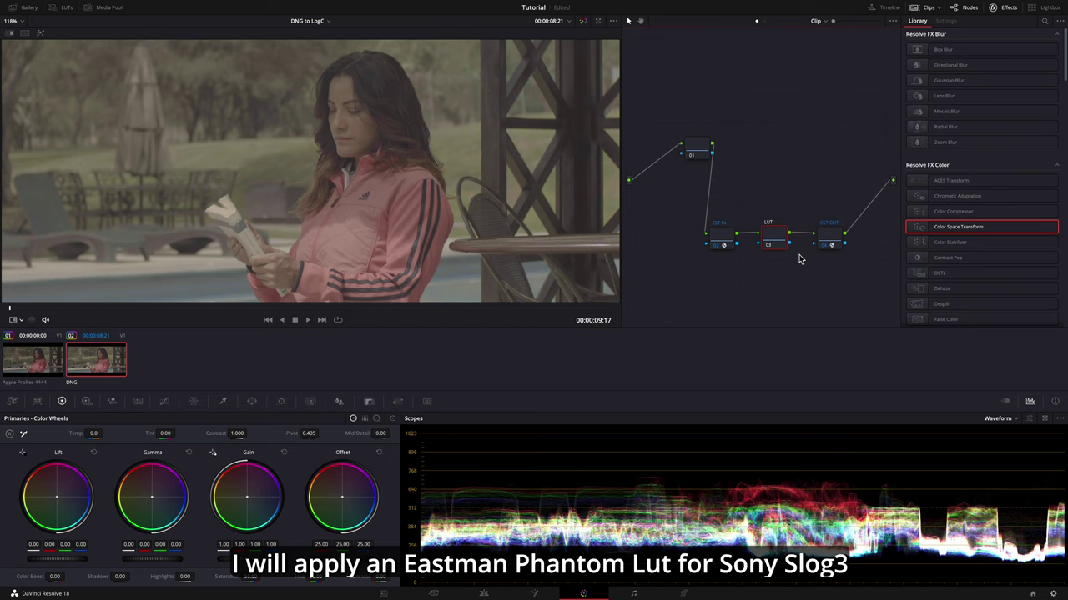
right_click(778, 239)
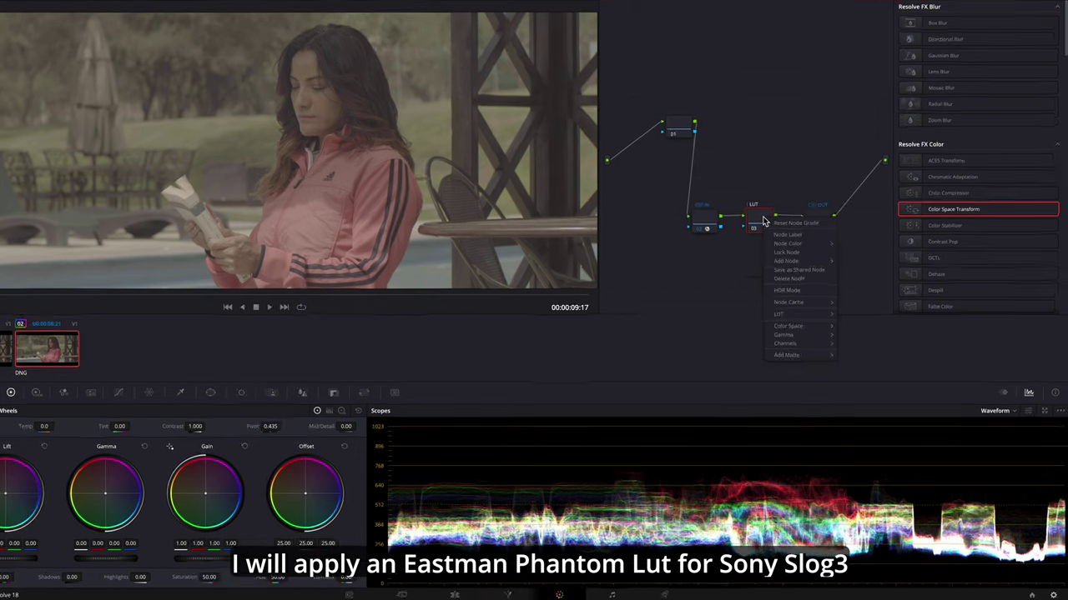
mouse_move(787, 318)
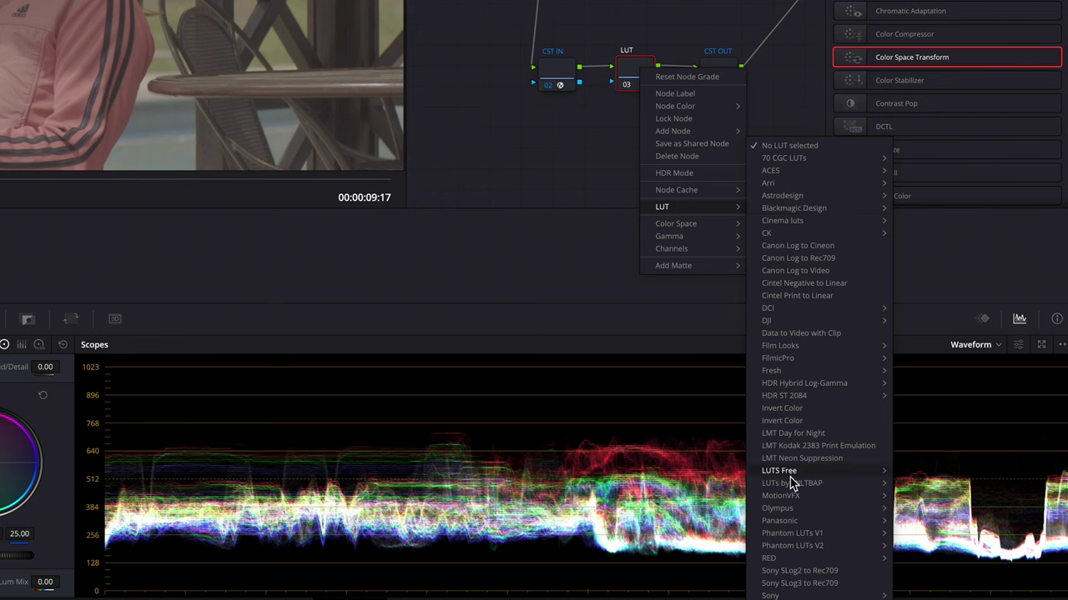
mouse_move(799, 548)
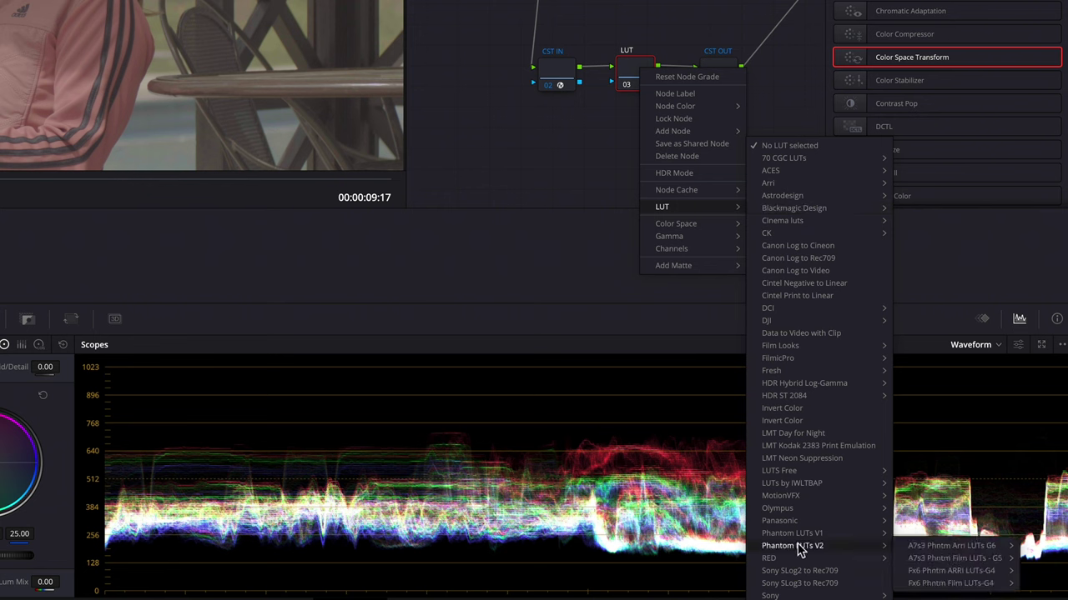
mouse_move(946, 547)
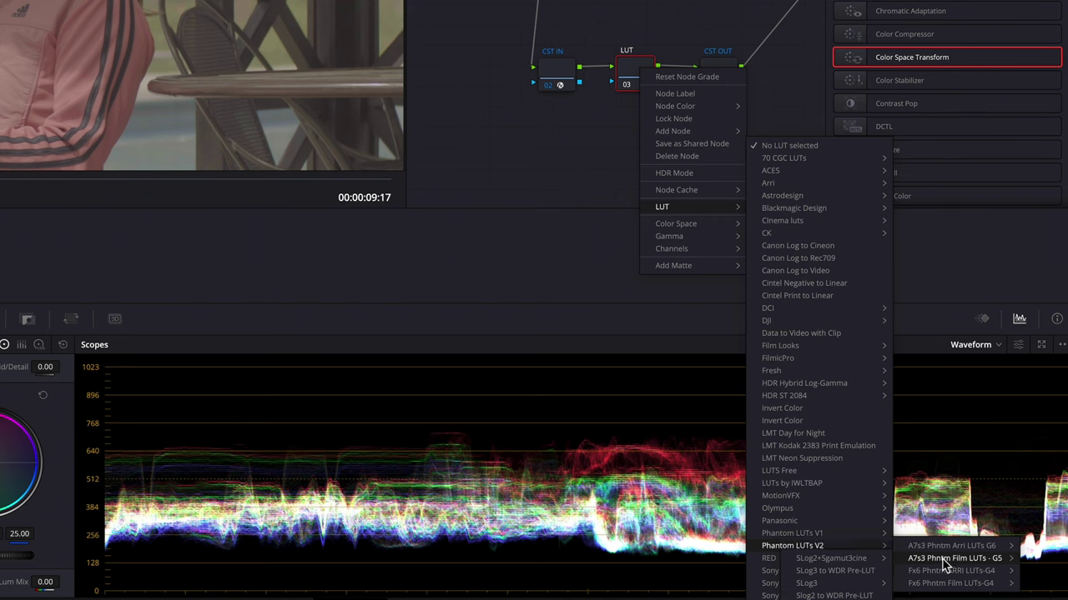
mouse_move(825, 588)
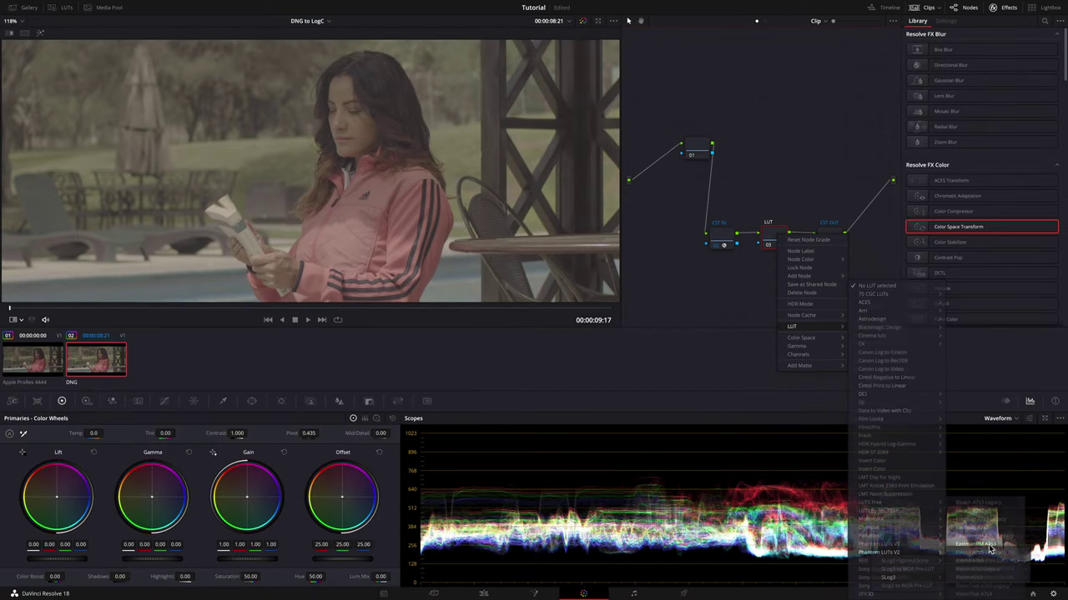
click(959, 538)
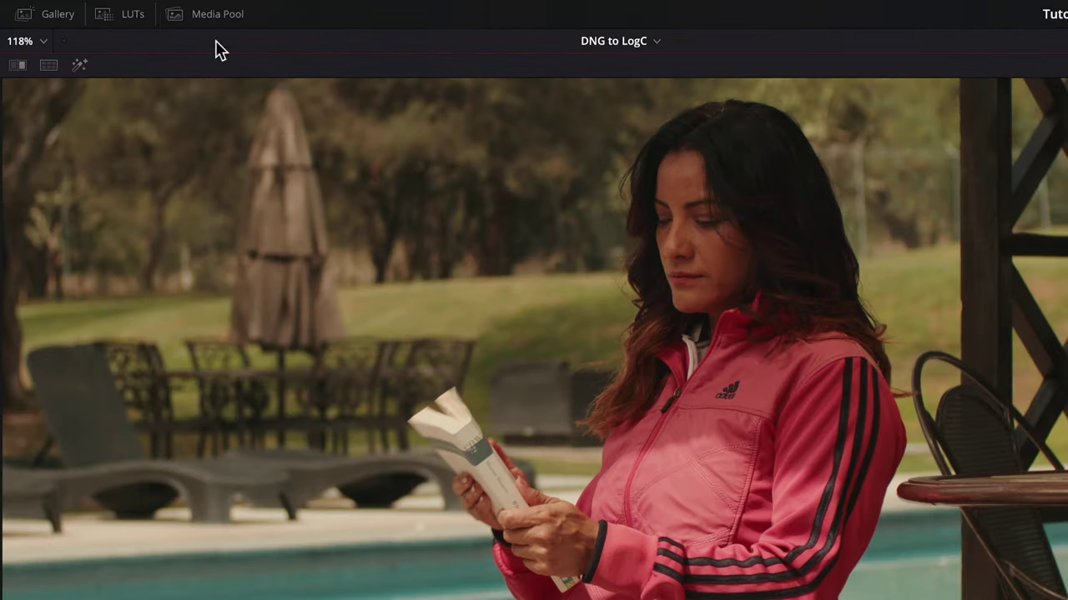
Apply the grade from gallery still 1.3.1 to the DNG clip.
click(59, 15)
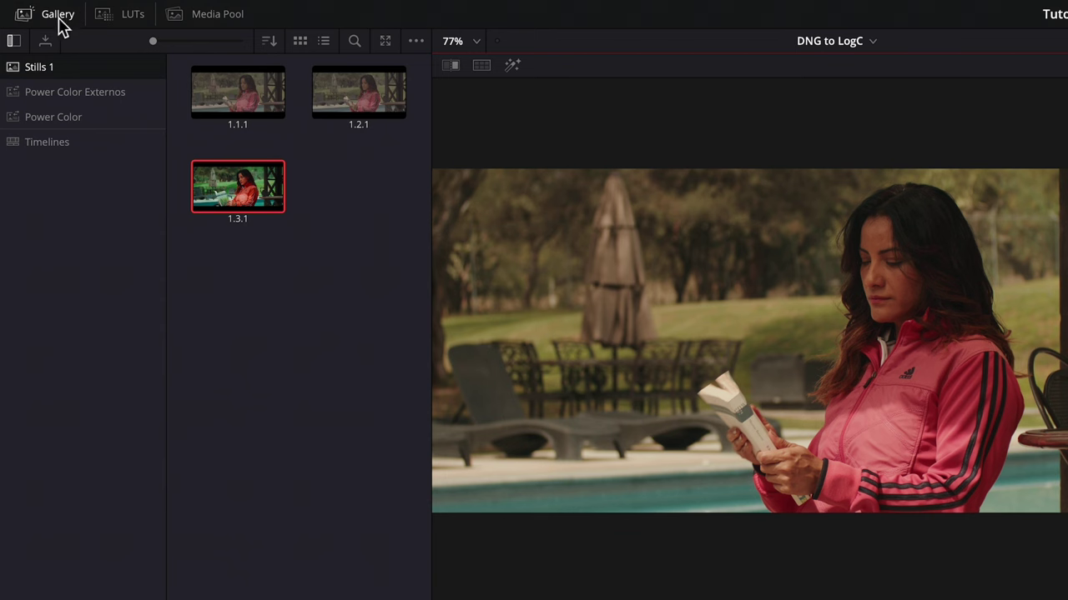
right_click(218, 203)
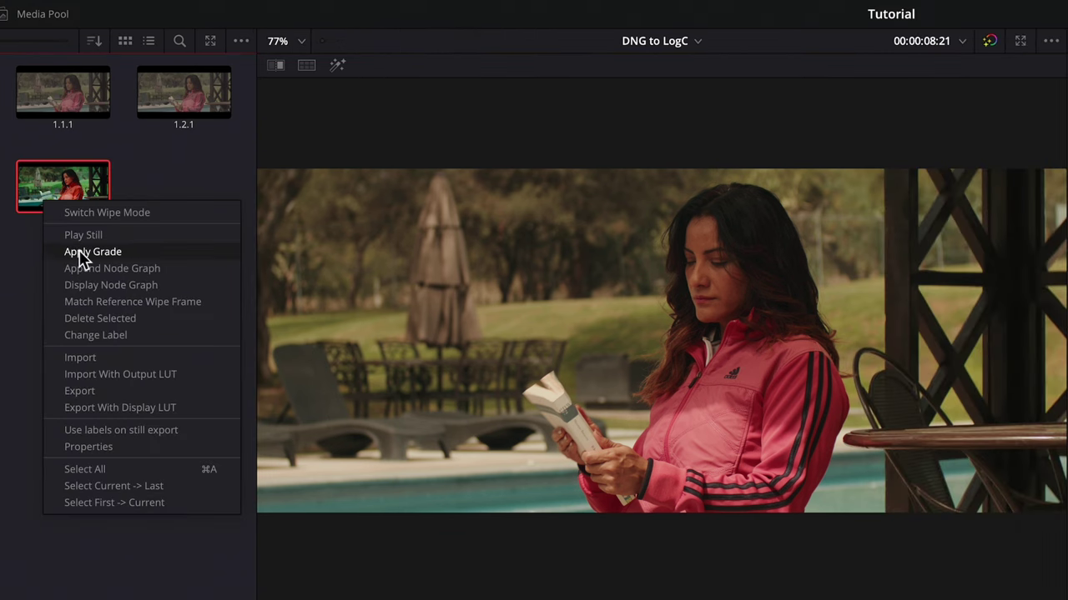
click(84, 252)
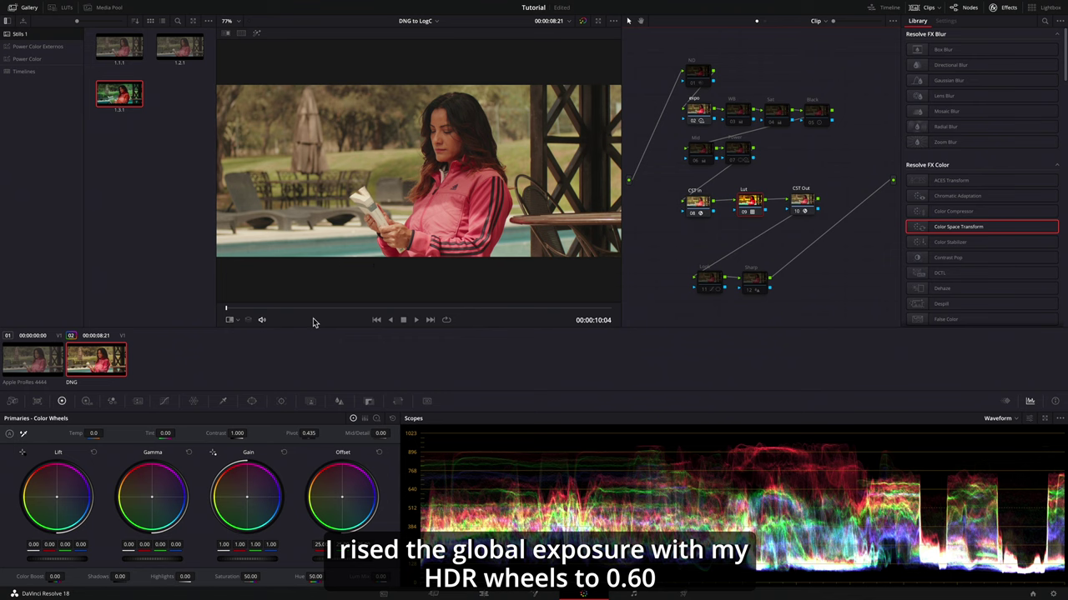
In the HDR wheels, set the WB node to Temp -600, Tint -10, and raise the Sat node's saturation to 70.
click(87, 404)
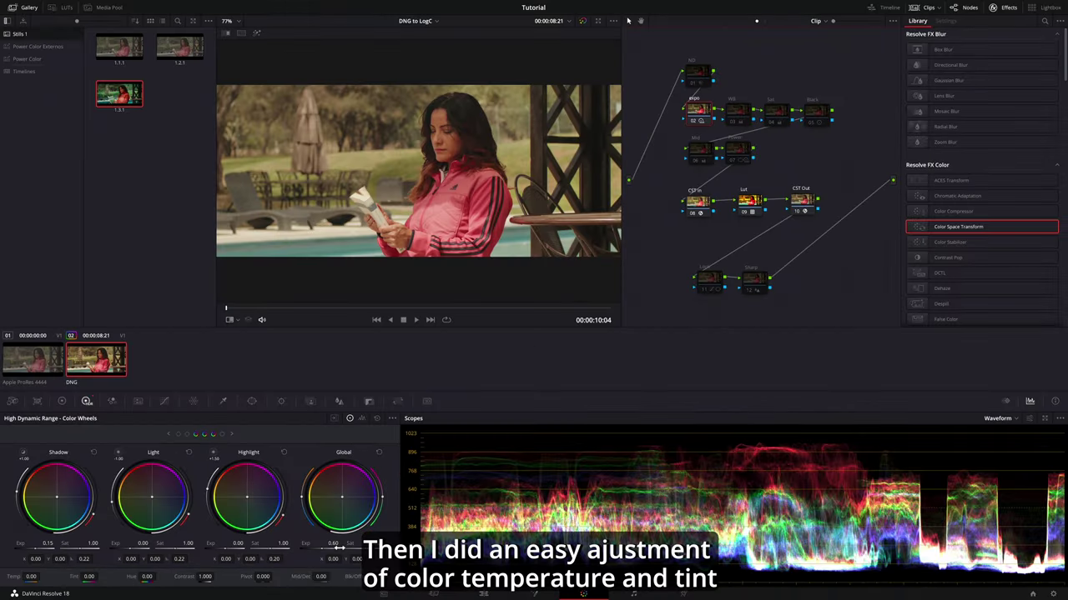
click(742, 116)
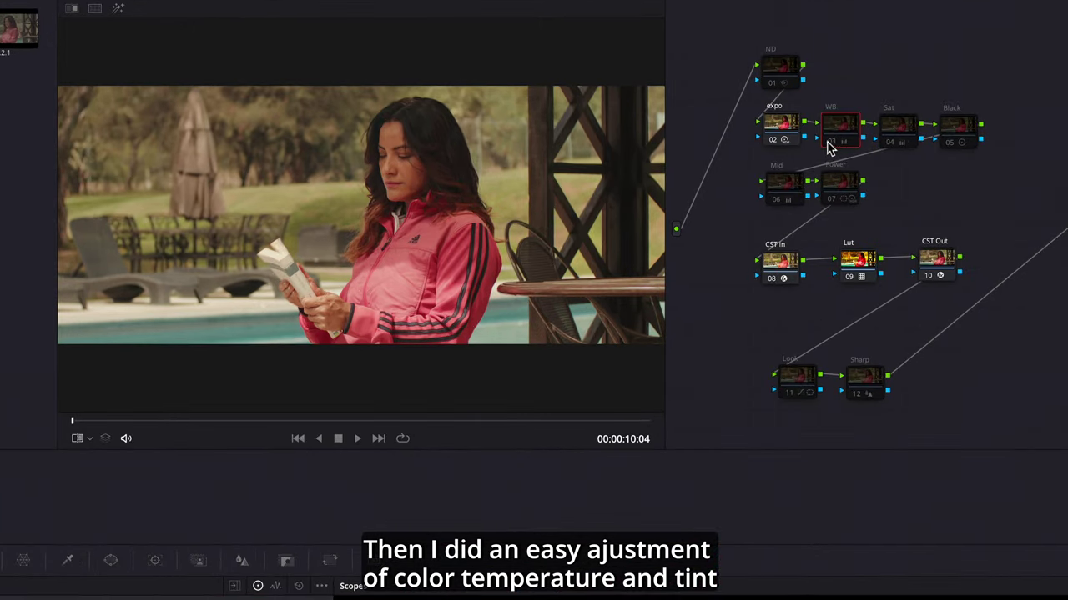
click(830, 147)
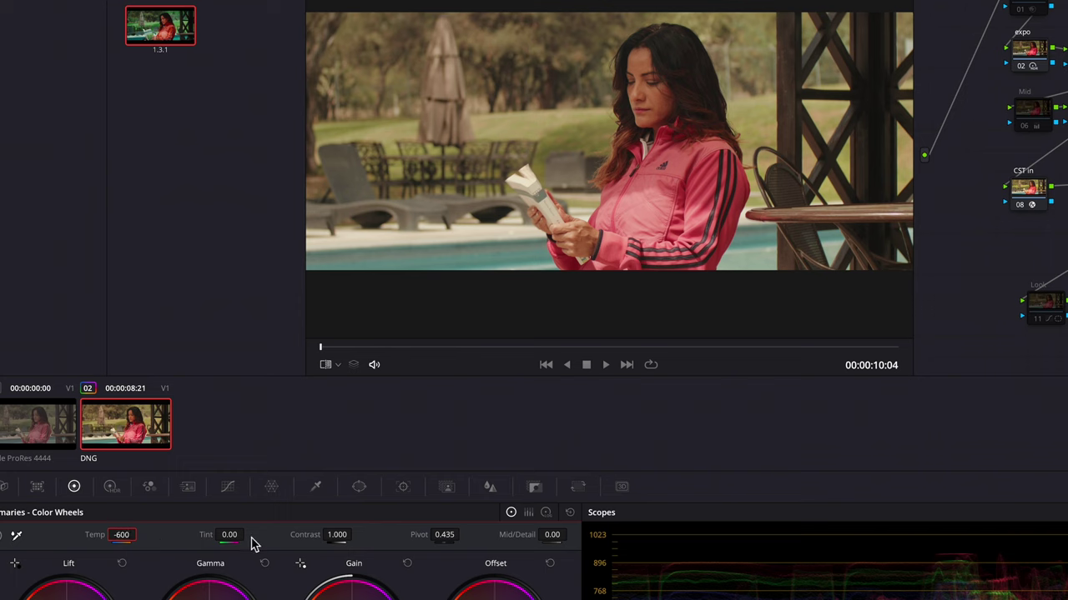
key(Return)
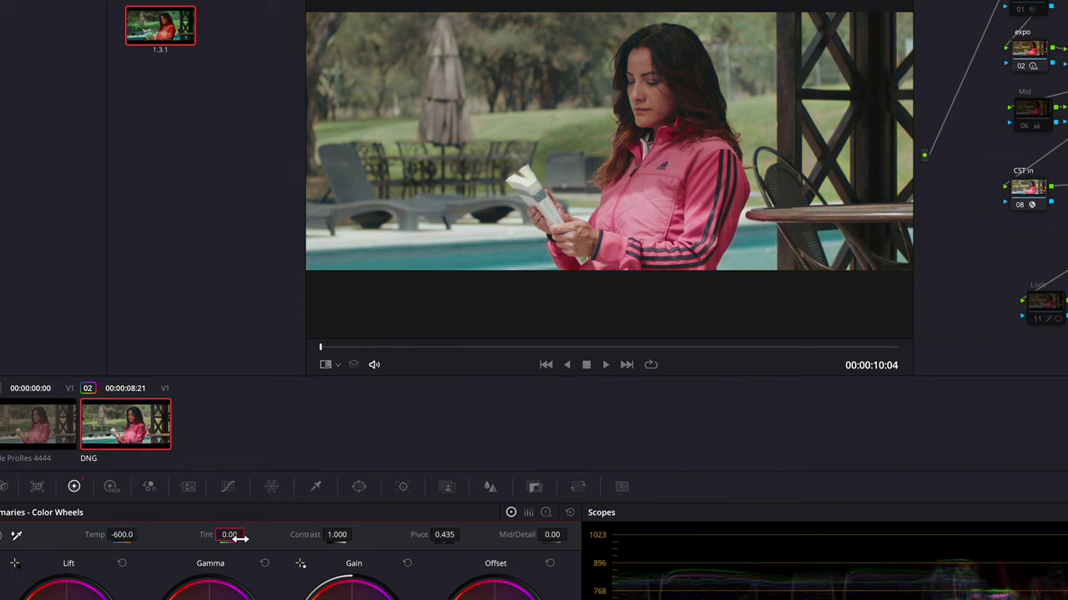
click(240, 538)
text(-10)
key(Return)
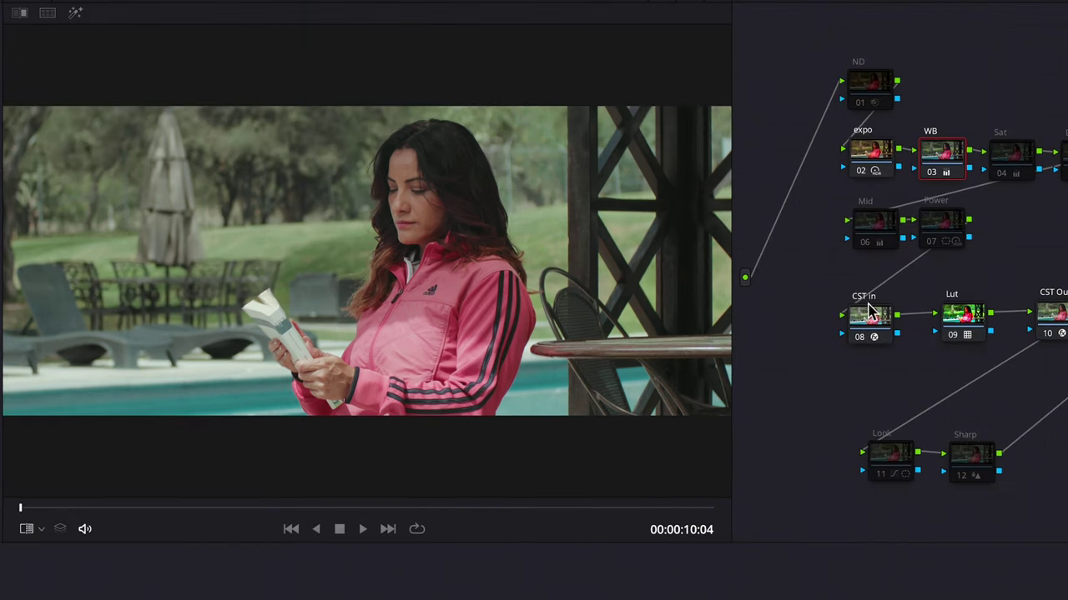
click(1001, 176)
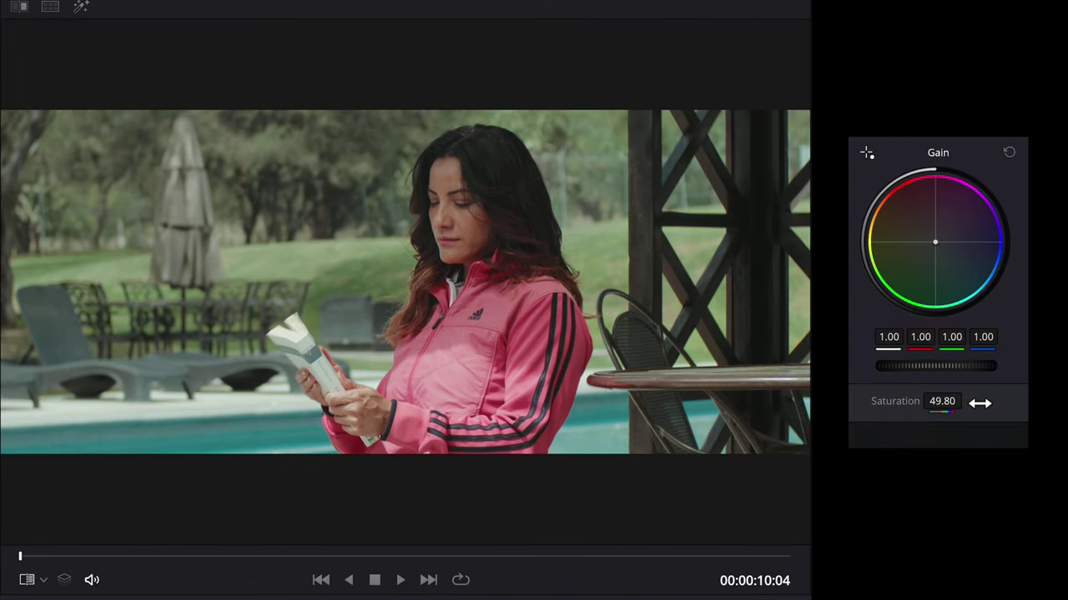
drag(941, 405, 1024, 412)
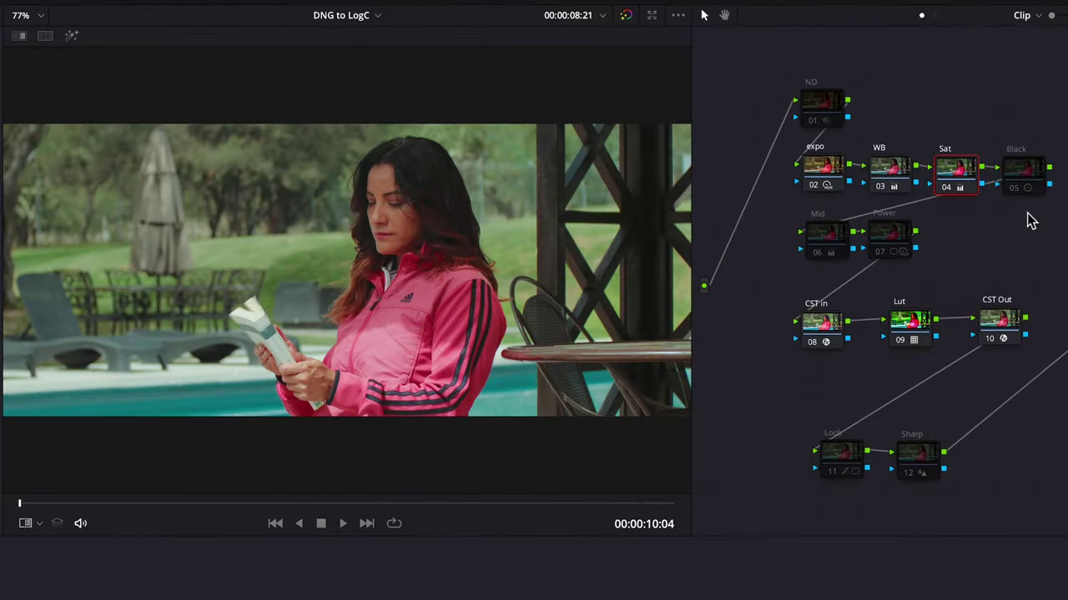
Pull the Black node's Log Shadow wheel down to deepen the shadows slightly.
click(1028, 189)
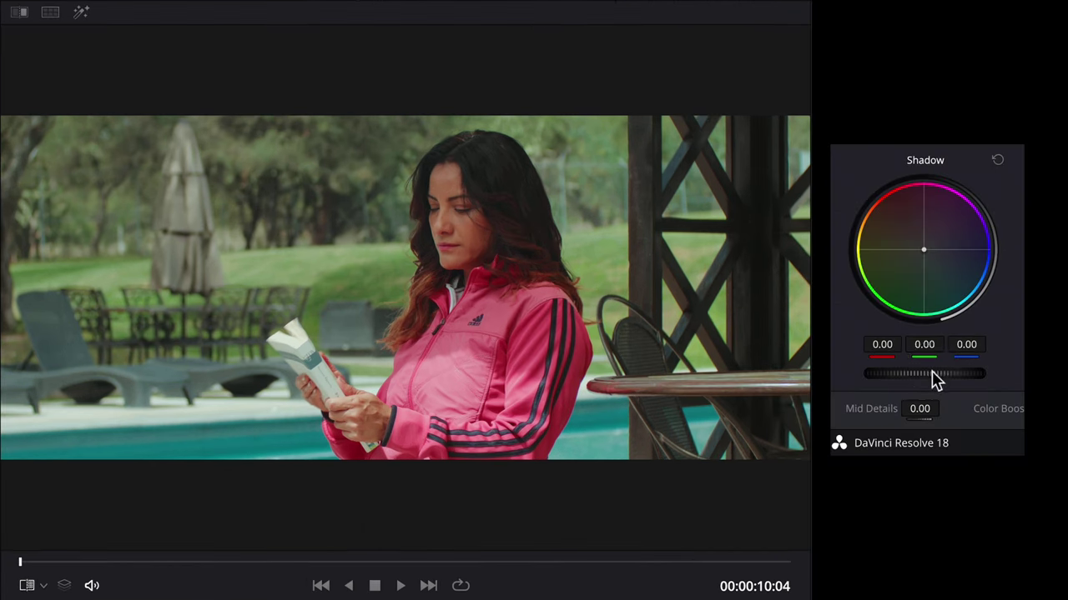
drag(932, 376, 632, 556)
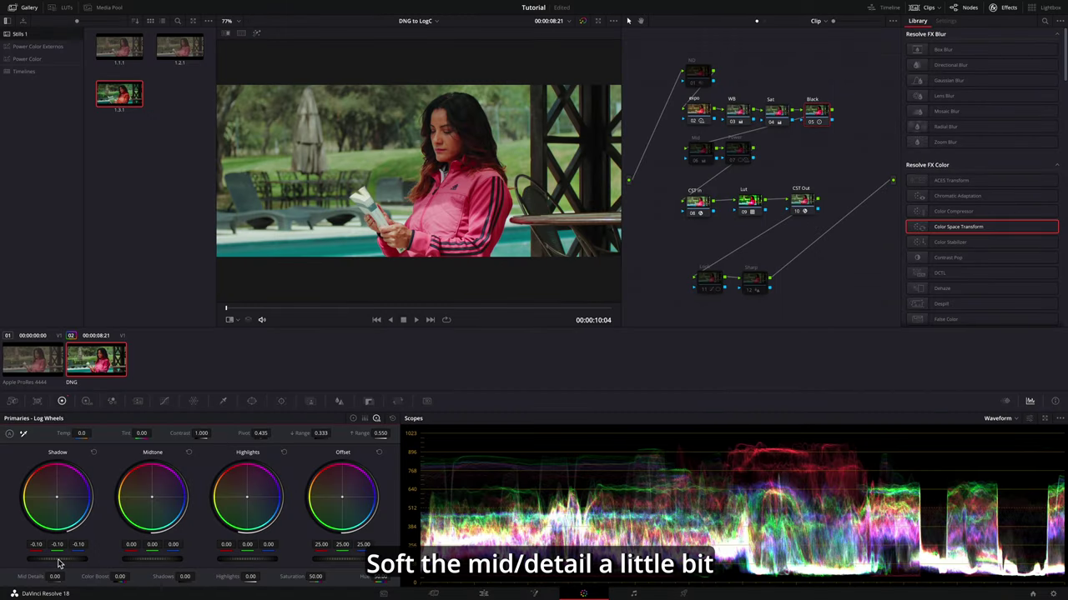
scroll(504, 165, up, 5)
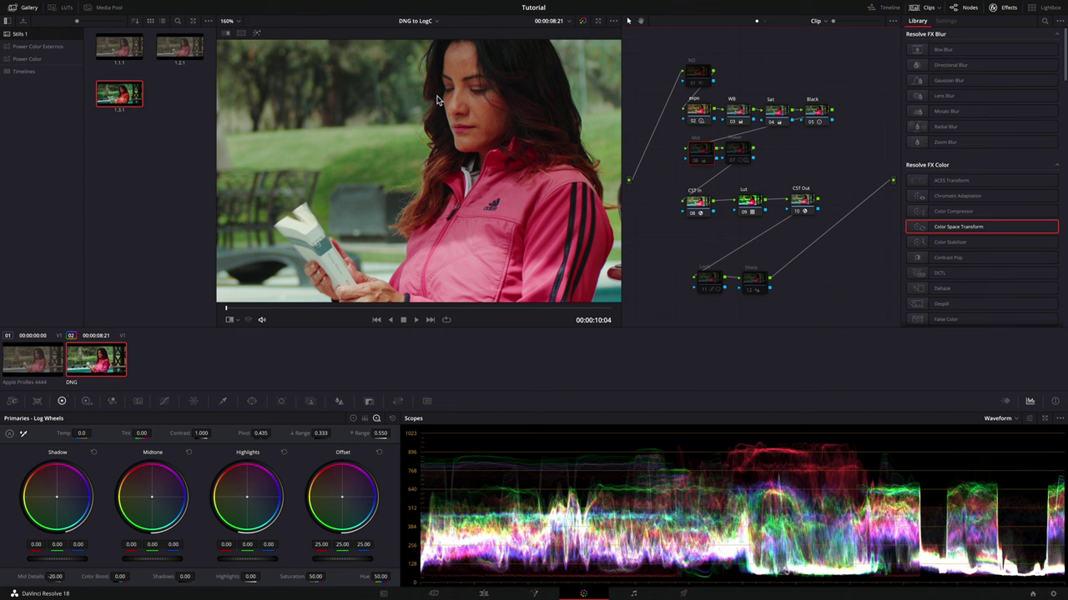
Set the Mid node's Mid/Detail to -20 and fit the frame in the viewer.
click(696, 165)
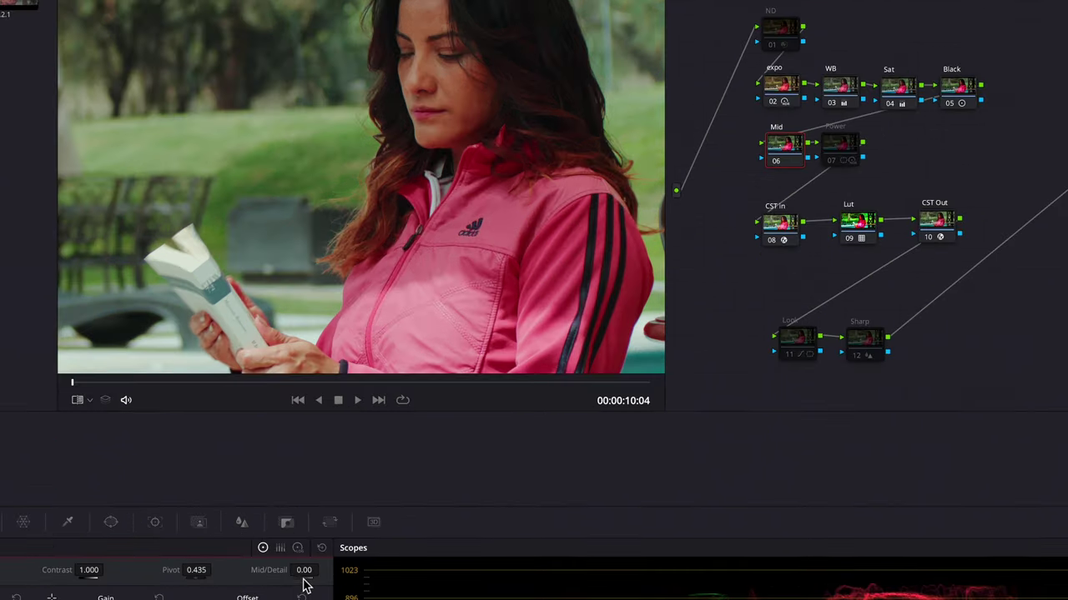
click(304, 572)
key(Return)
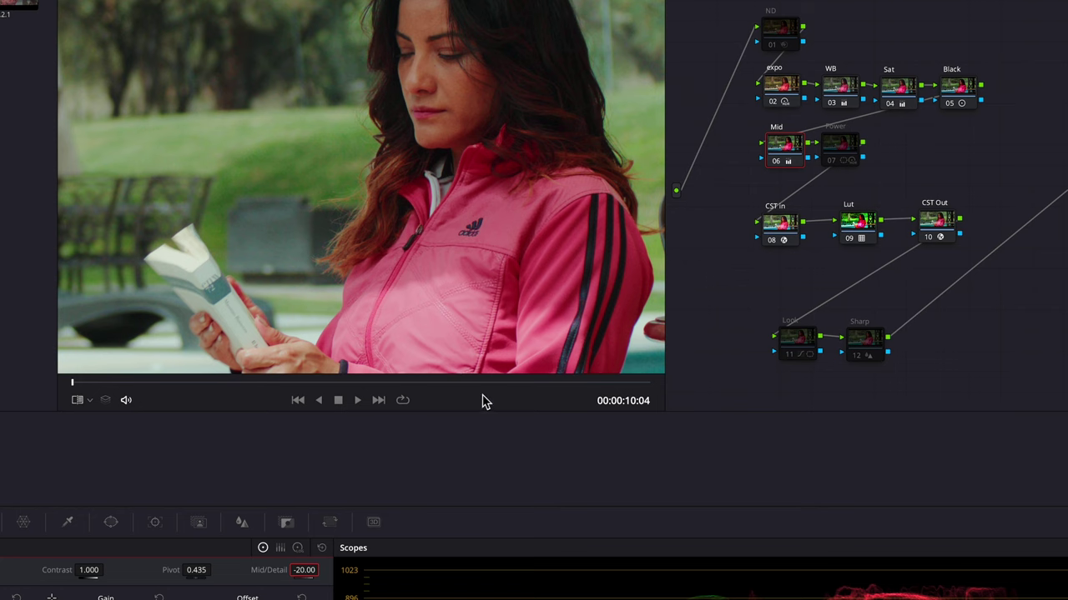
key(shift+z)
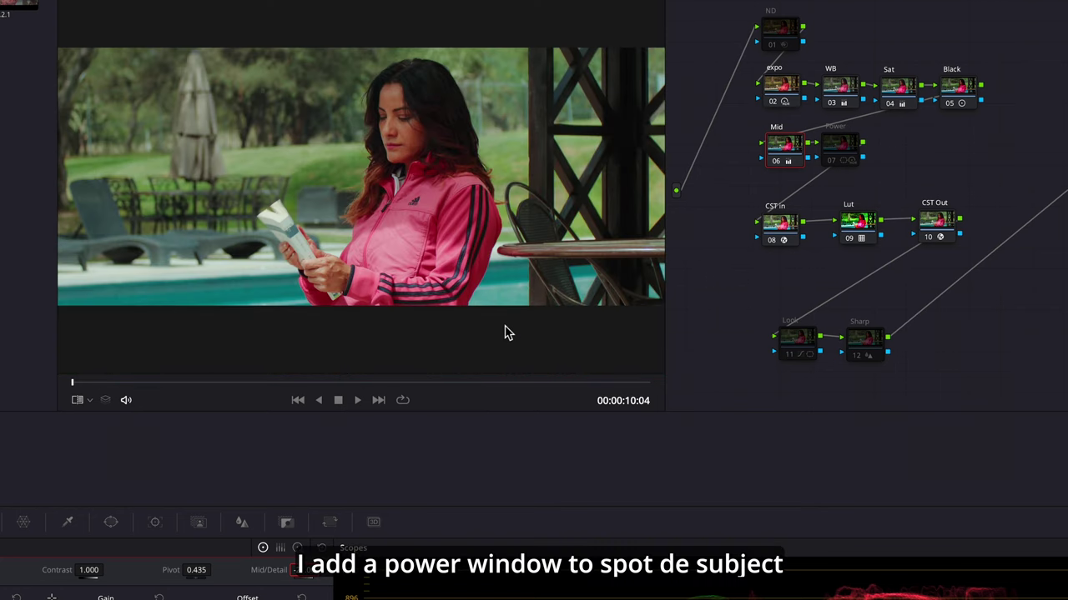
Enable the Power node's circular window and set the viewer overlay to Qualifier.
click(839, 145)
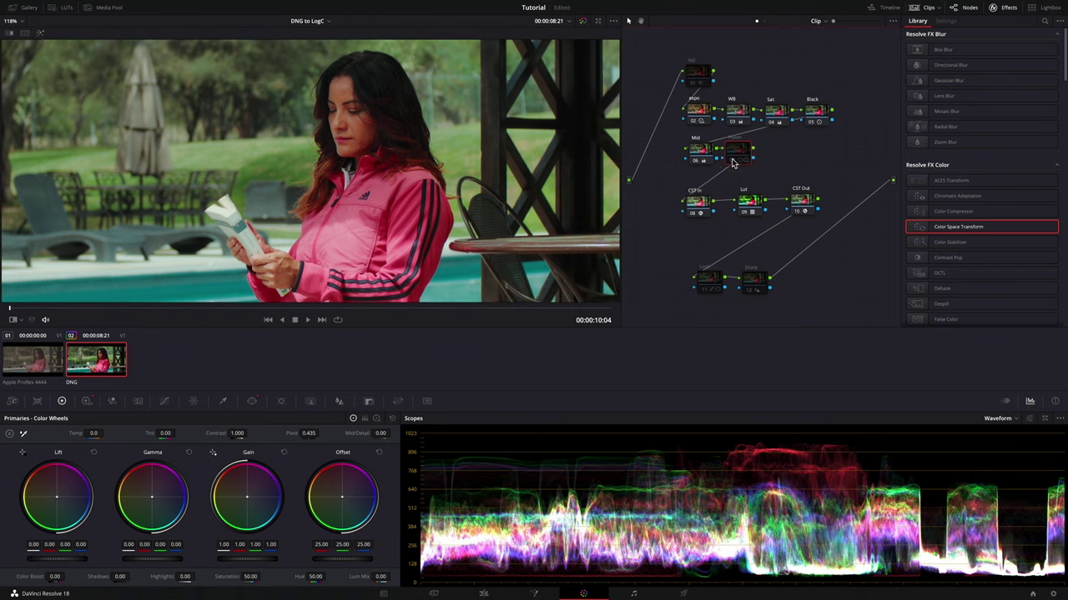
key(ctrl+d)
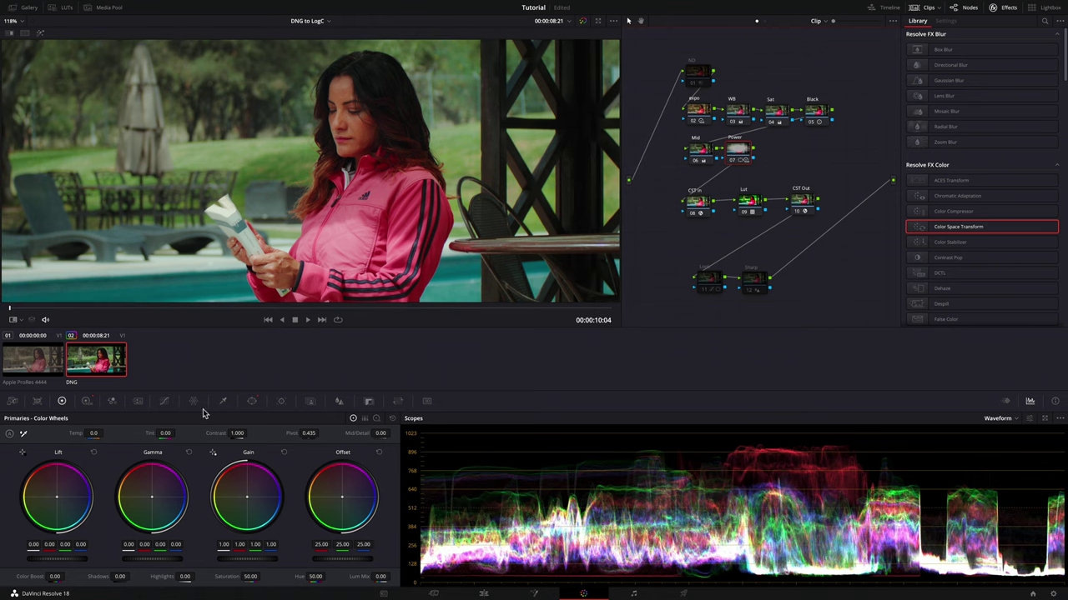
click(251, 401)
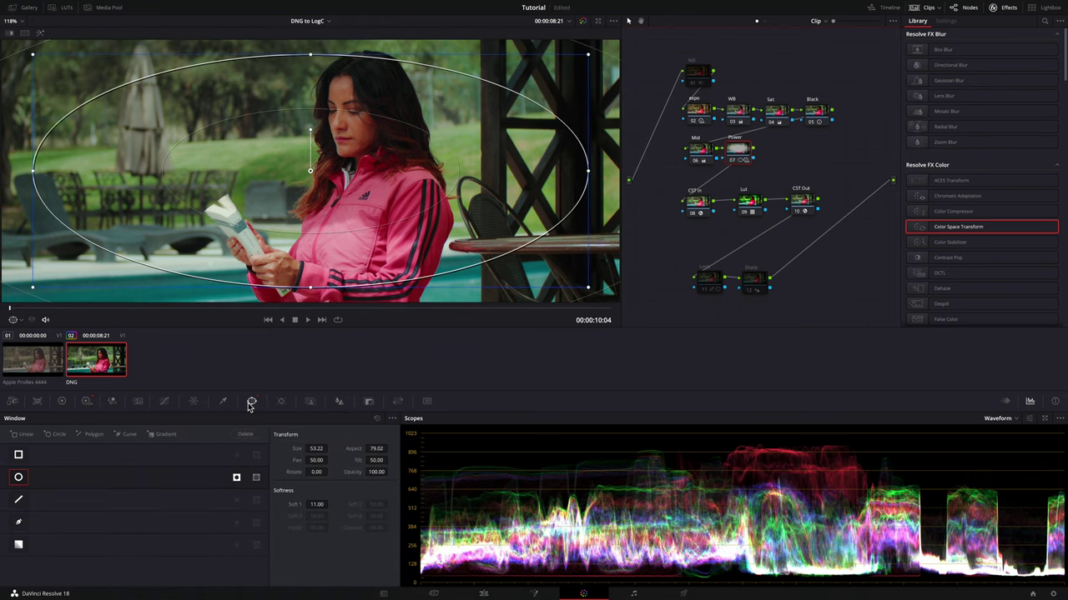
click(18, 322)
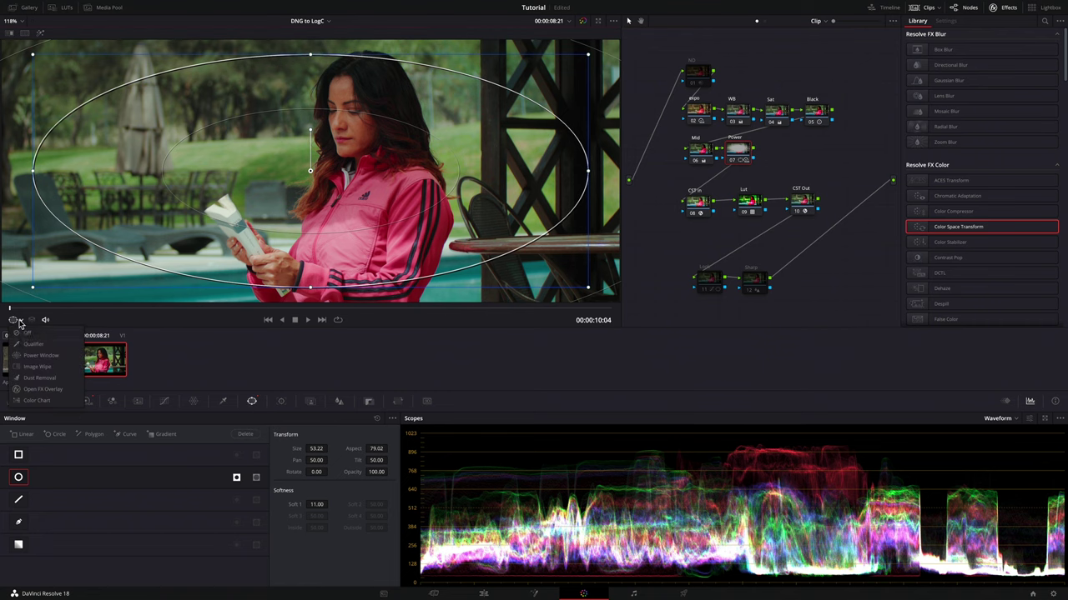
click(30, 344)
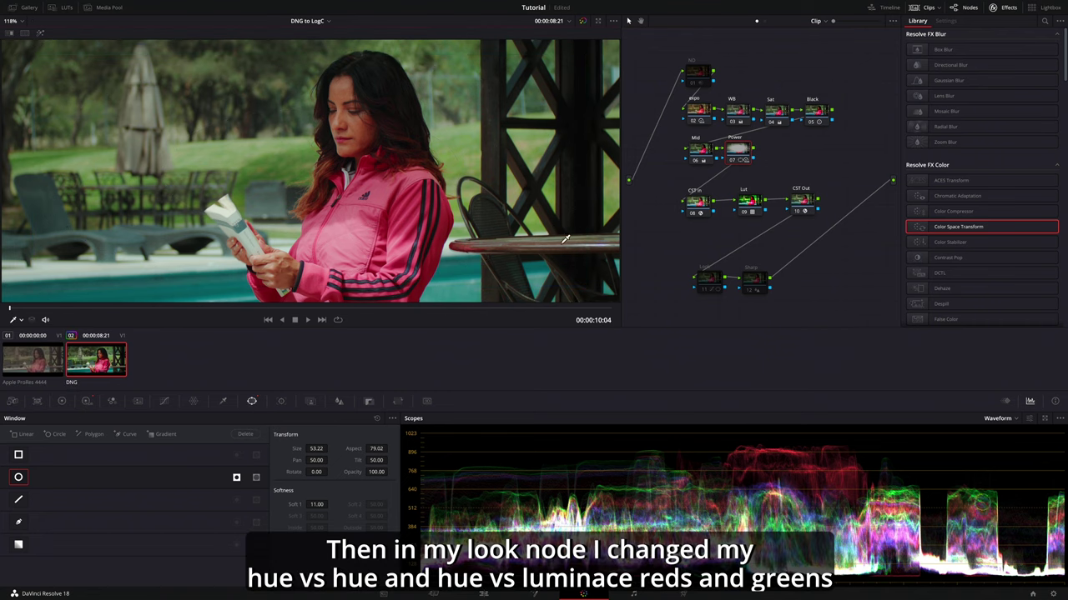
Enable the Look node, turning the pink jacket orange.
click(697, 284)
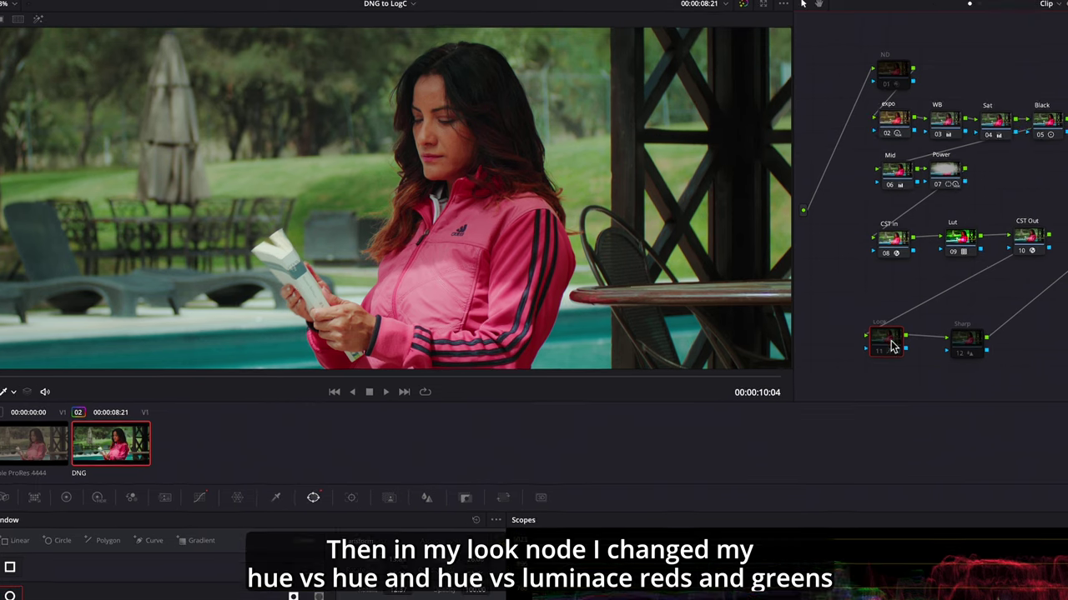
mouse_move(884, 357)
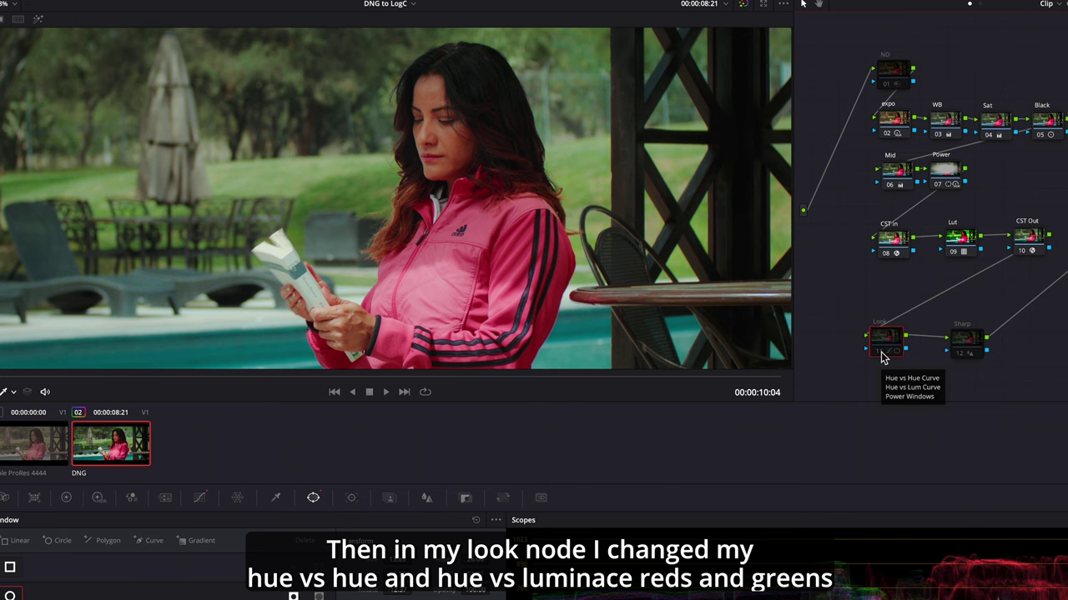
click(884, 357)
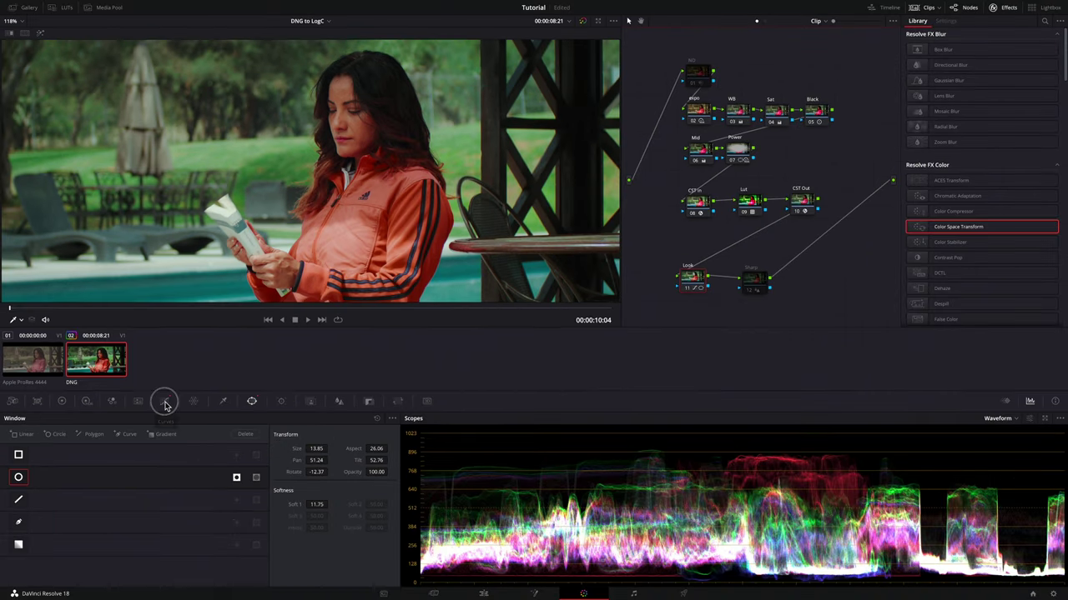
Display the Look node's Hue vs Hue curve, then its Hue vs Lum curve.
click(165, 403)
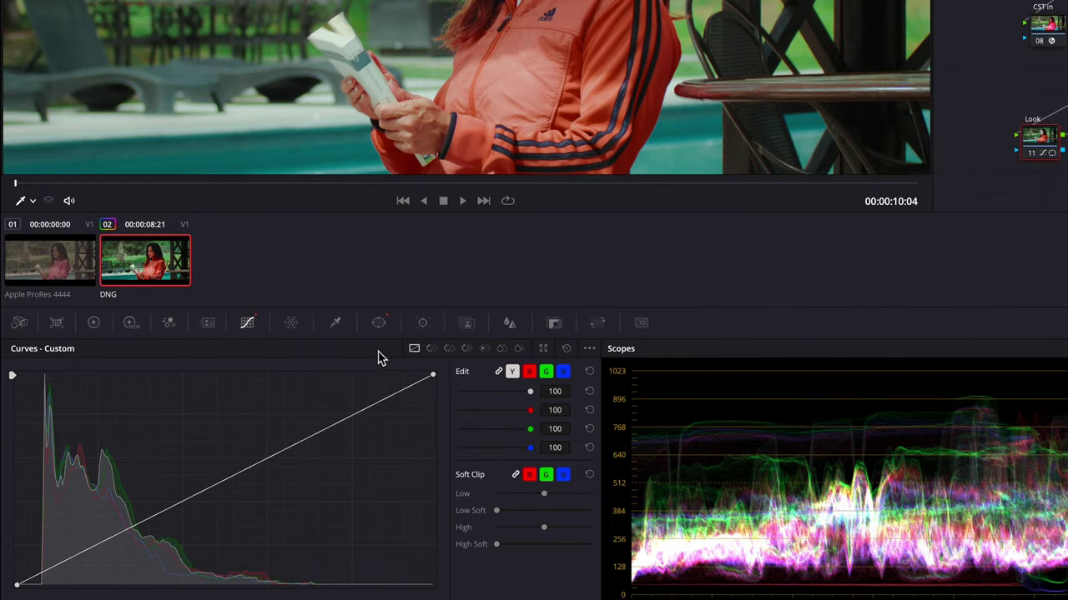
click(290, 418)
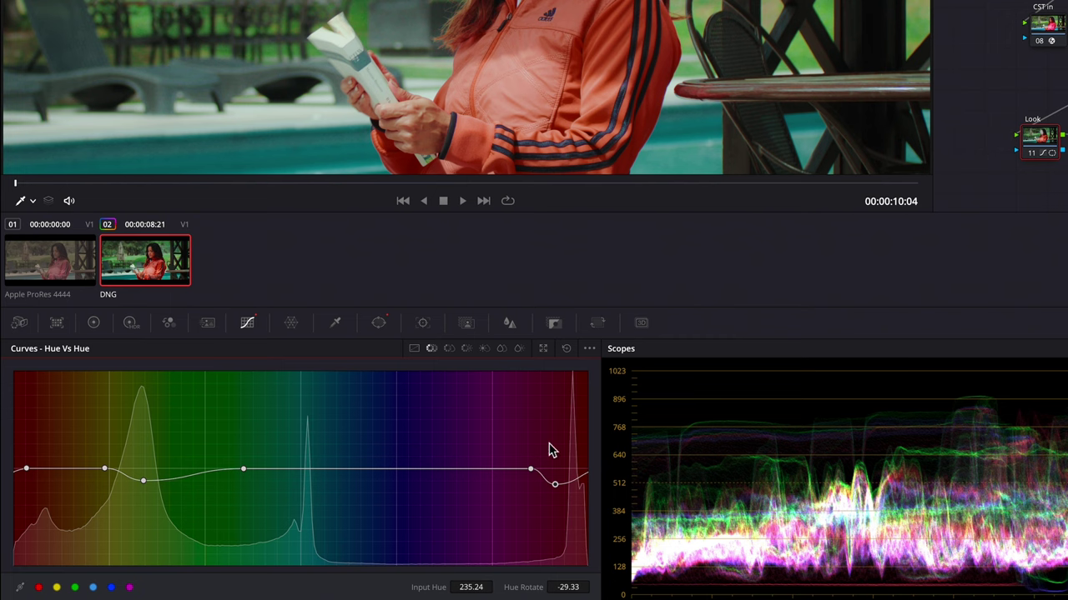
click(466, 349)
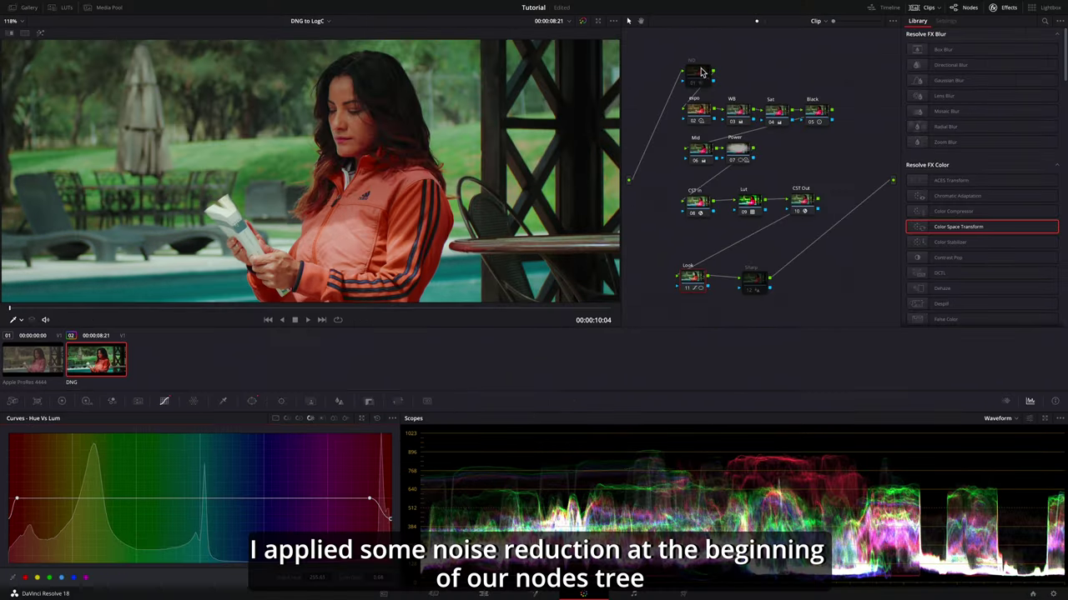
Enable the ND noise-reduction node (01) and the Sharp node (12) with Ctrl+D.
click(699, 73)
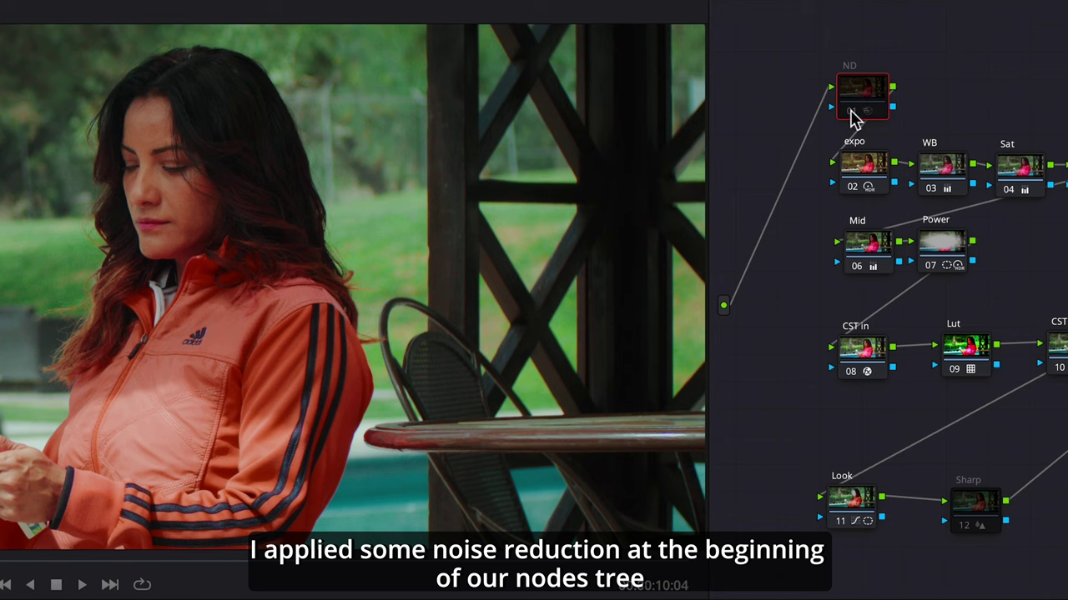
key(ctrl+d)
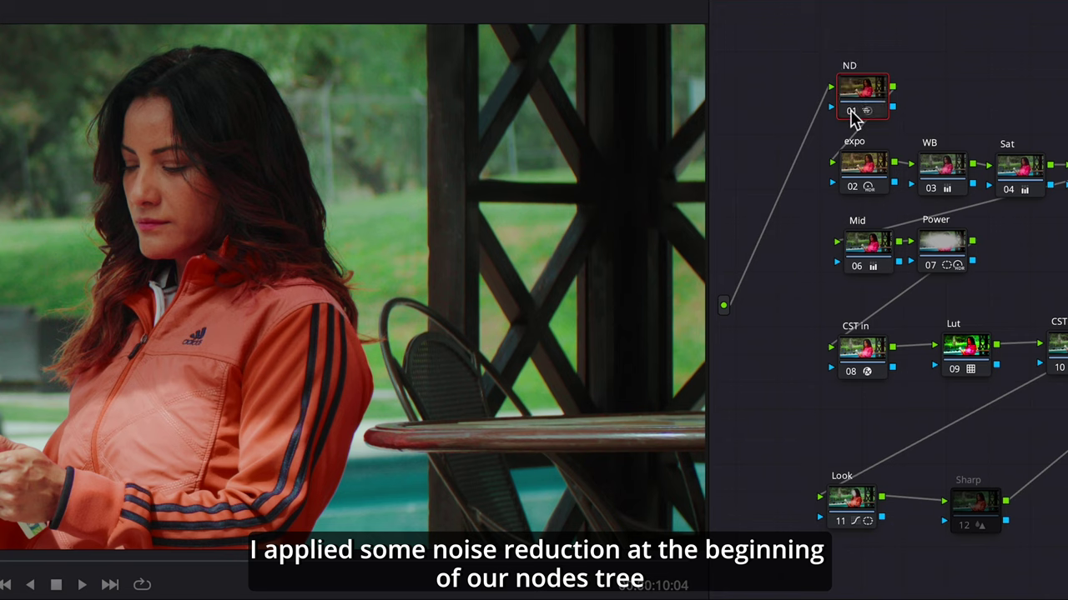
drag(964, 516, 956, 508)
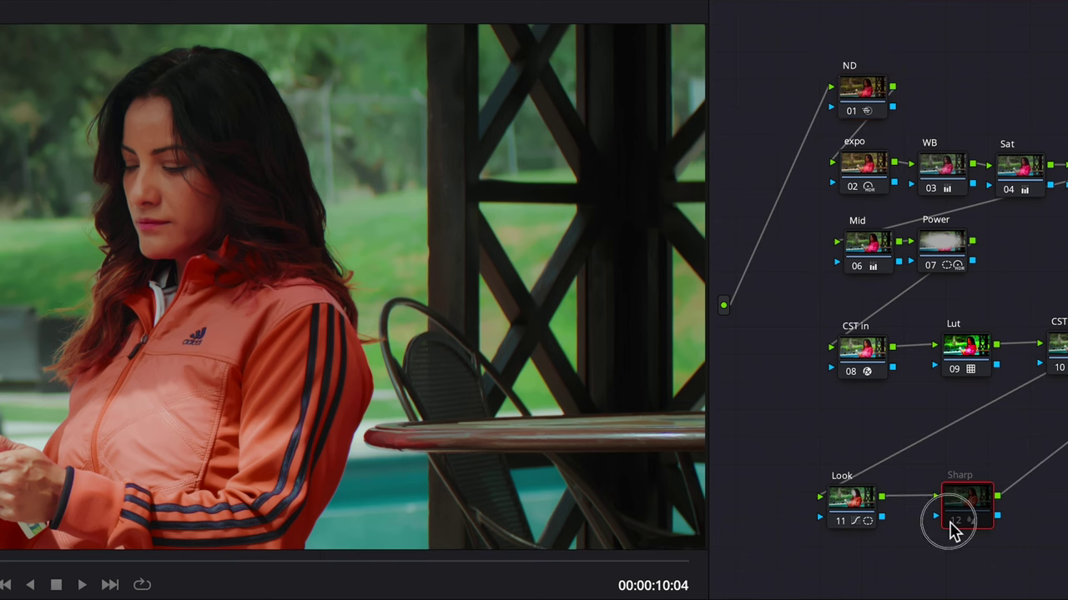
key(ctrl+d)
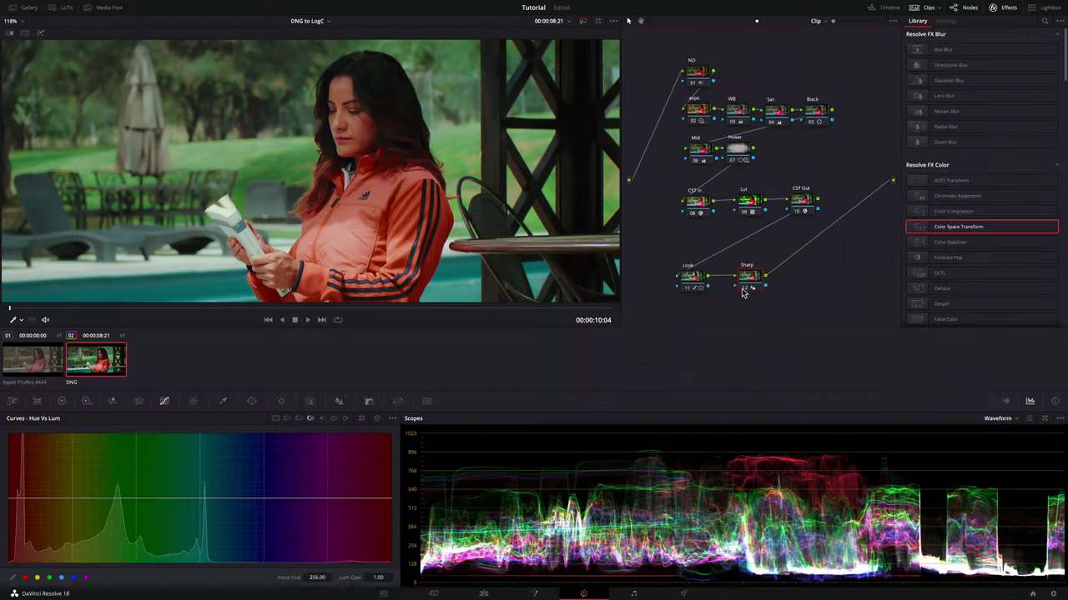